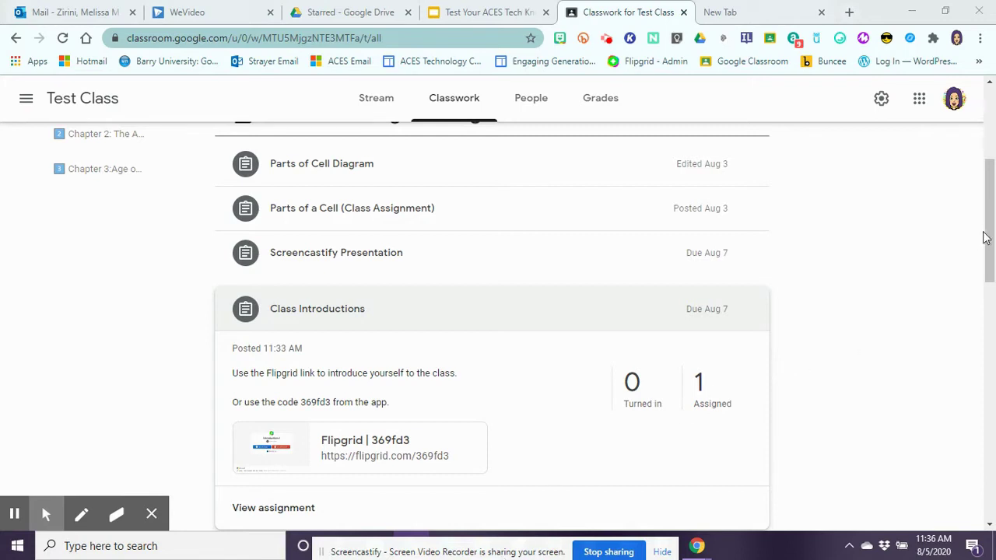
- Open the Flipgrid link in the Class Introductions assignment and join the topic with Google using the test student account
drag(991, 226, 991, 261)
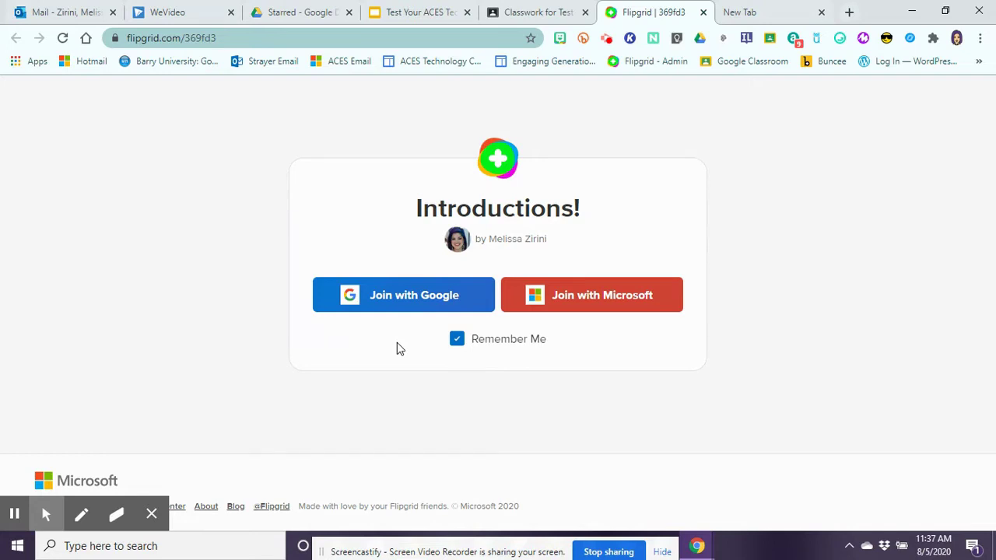
click(394, 304)
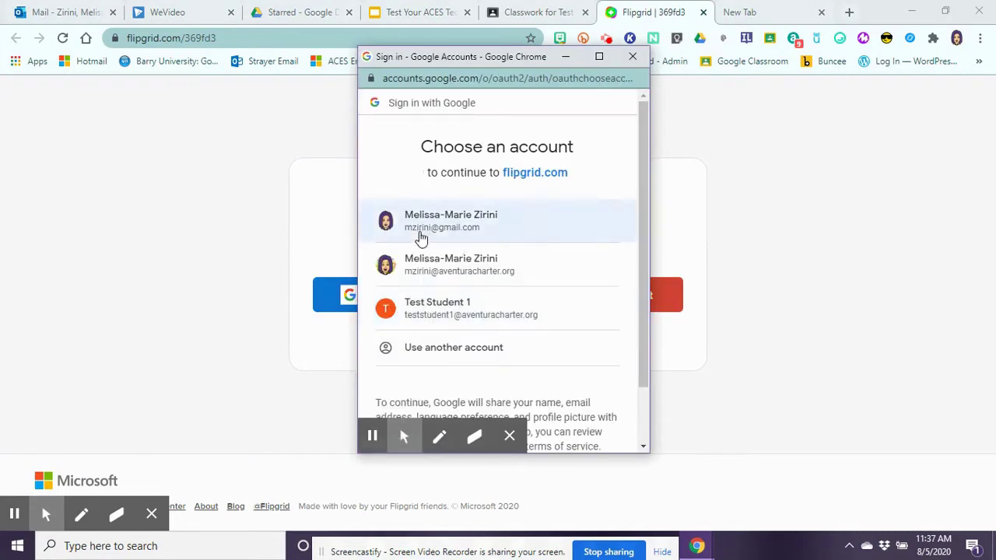
click(424, 316)
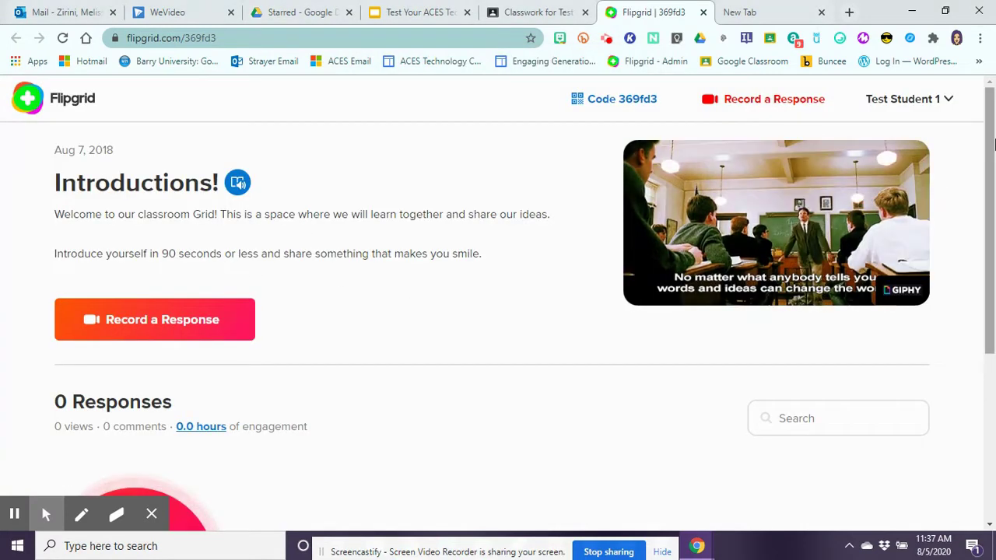
- Start recording a response to the Introductions topic and allow Flipgrid to use the microphone and camera
mouse_move(991, 148)
mouse_down()
mouse_move(991, 250)
mouse_move(992, 143)
mouse_up()
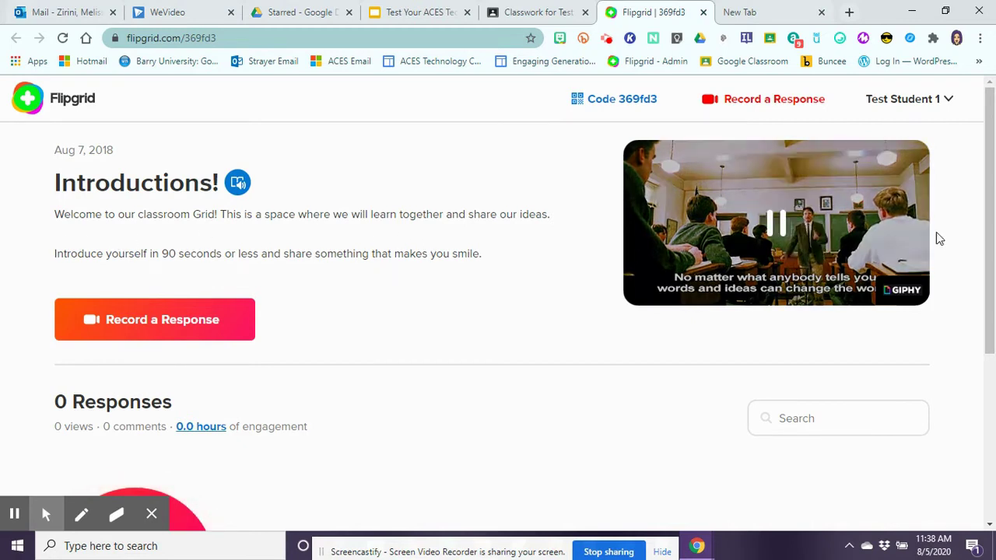
drag(991, 212, 990, 378)
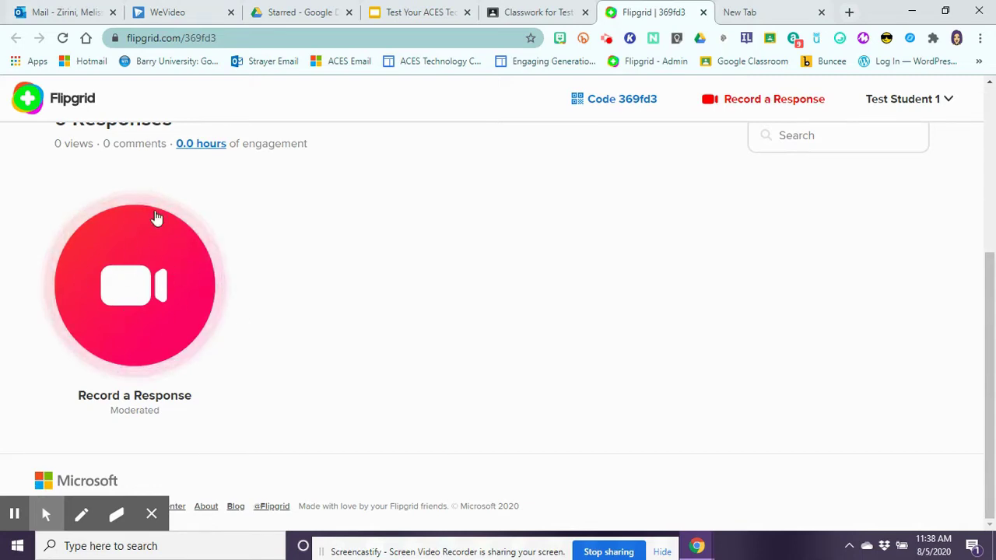
click(118, 306)
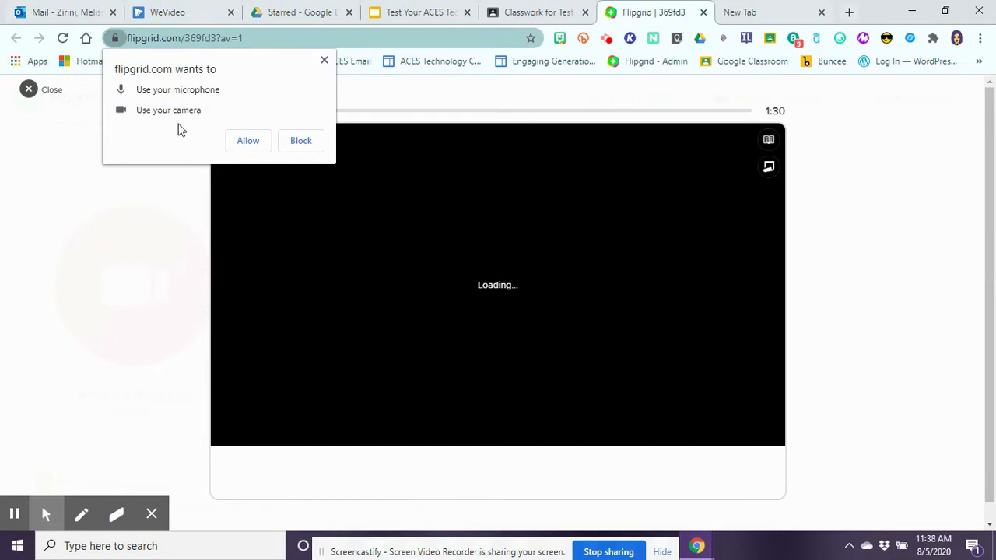
click(241, 142)
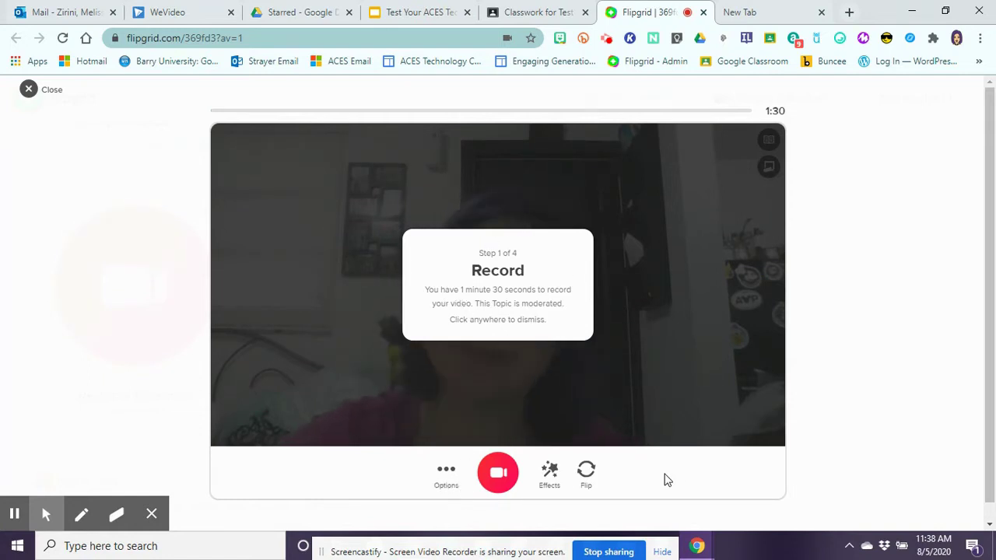
- Try the Mirror video option on the camera preview and turn it off again
click(447, 474)
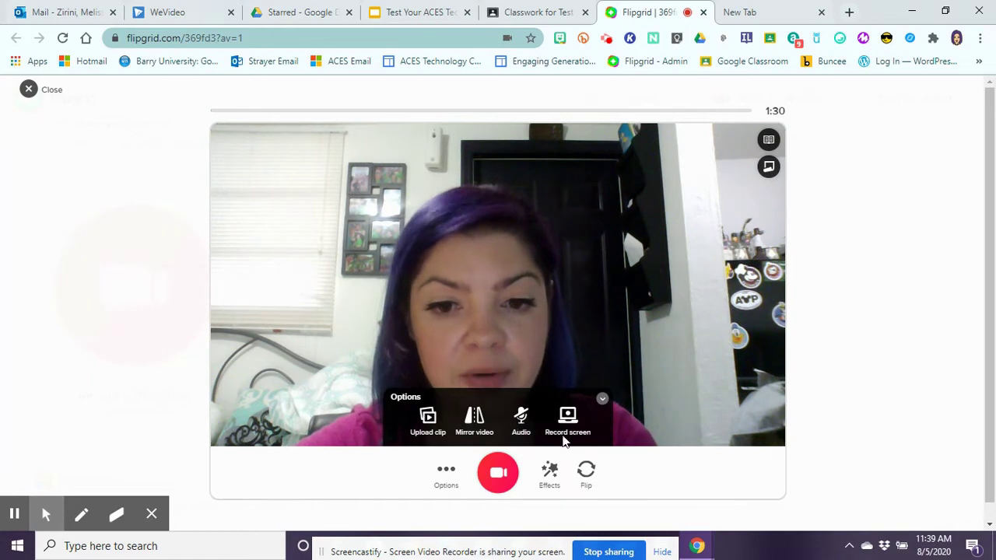
click(602, 399)
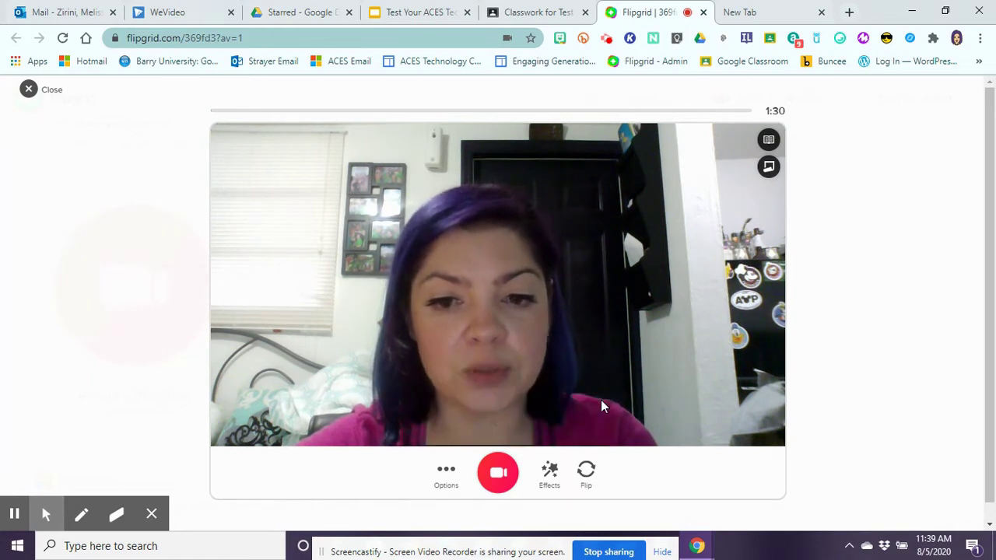
click(447, 473)
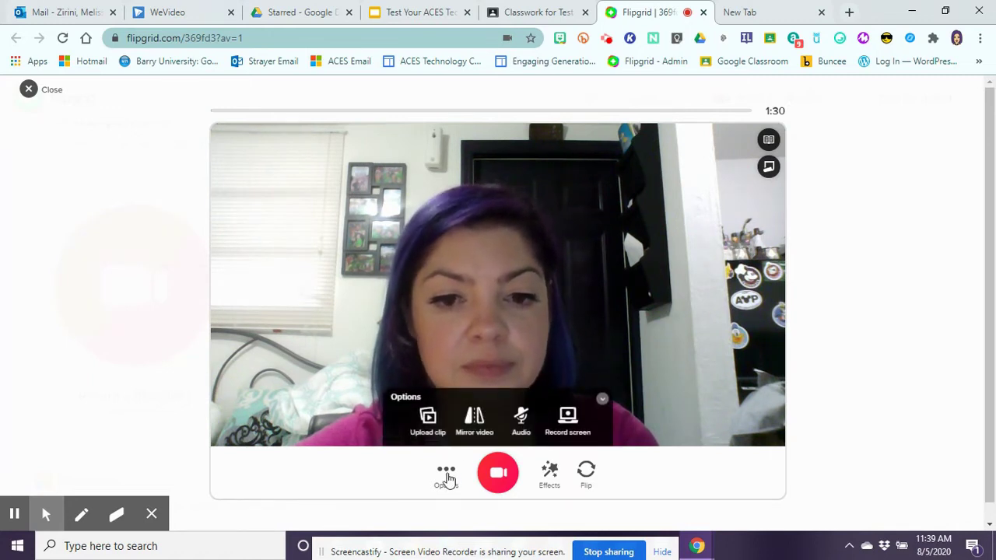
click(474, 423)
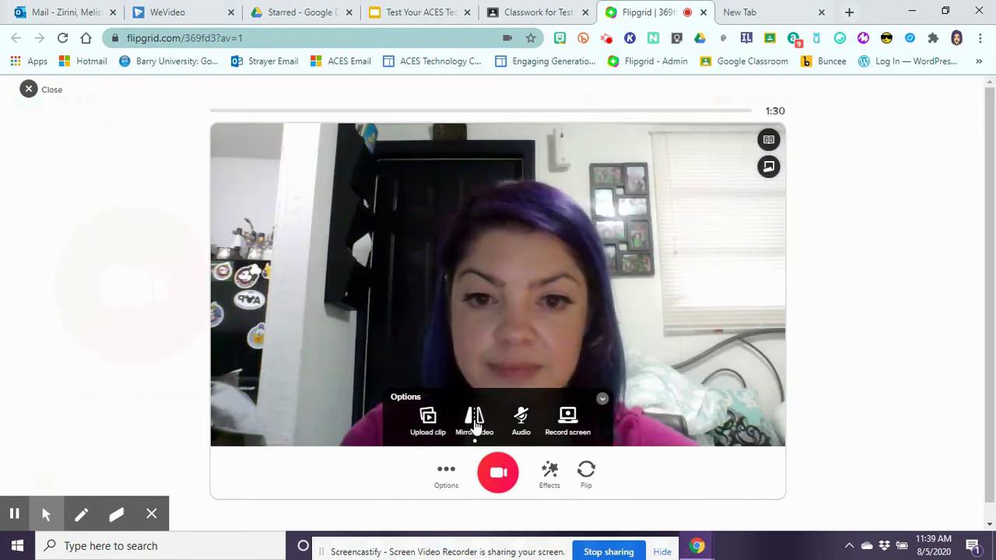
click(474, 423)
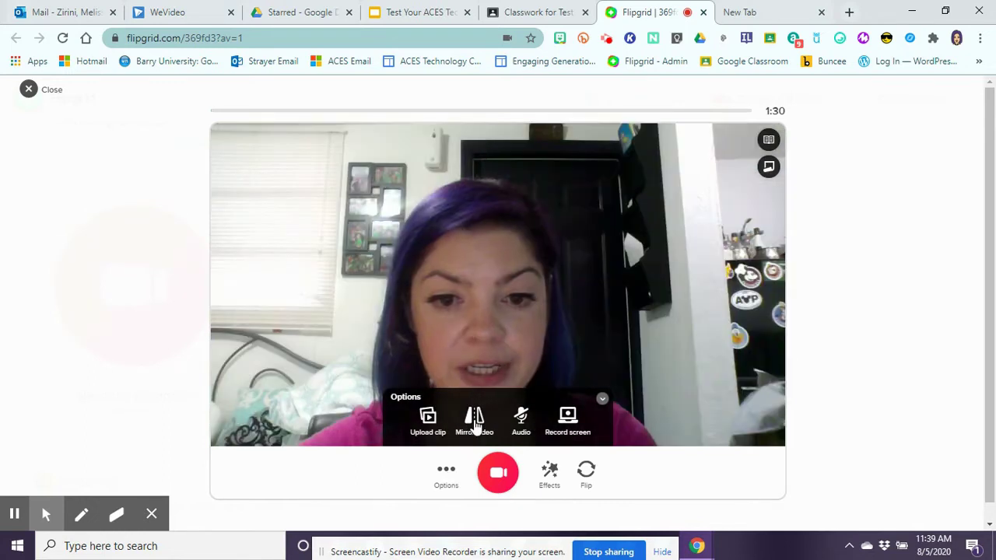
- Start a screen recording for the response, sharing the entire screen
click(567, 423)
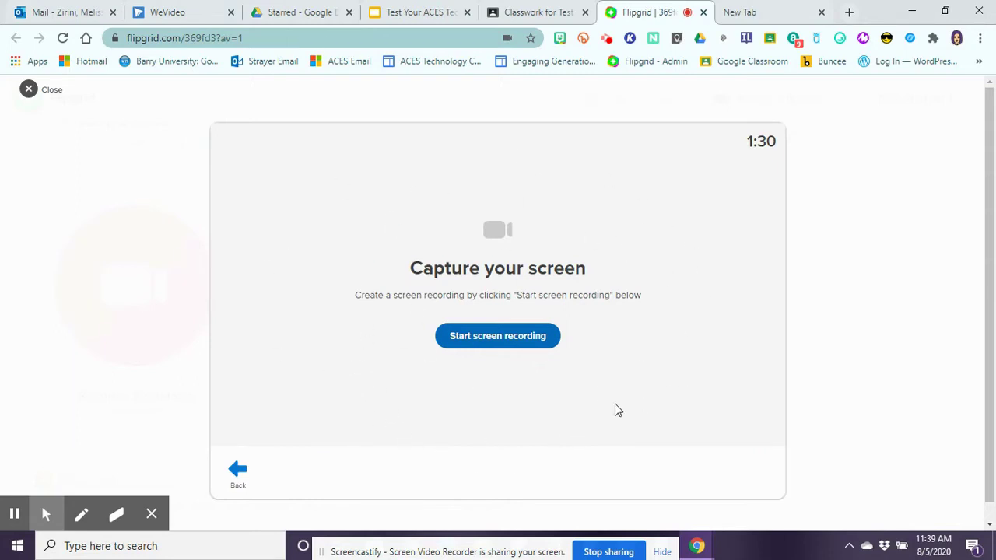
click(502, 334)
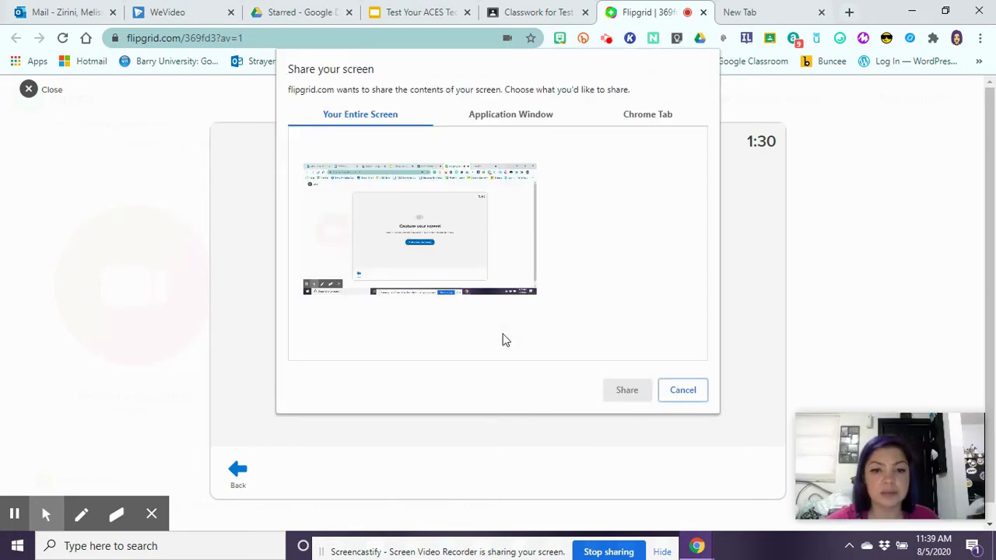
click(504, 247)
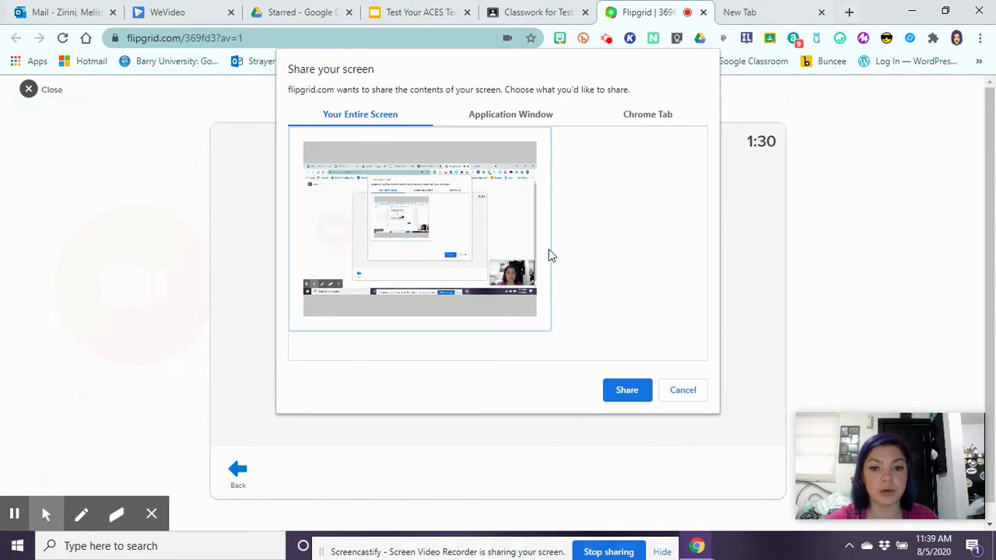
click(626, 390)
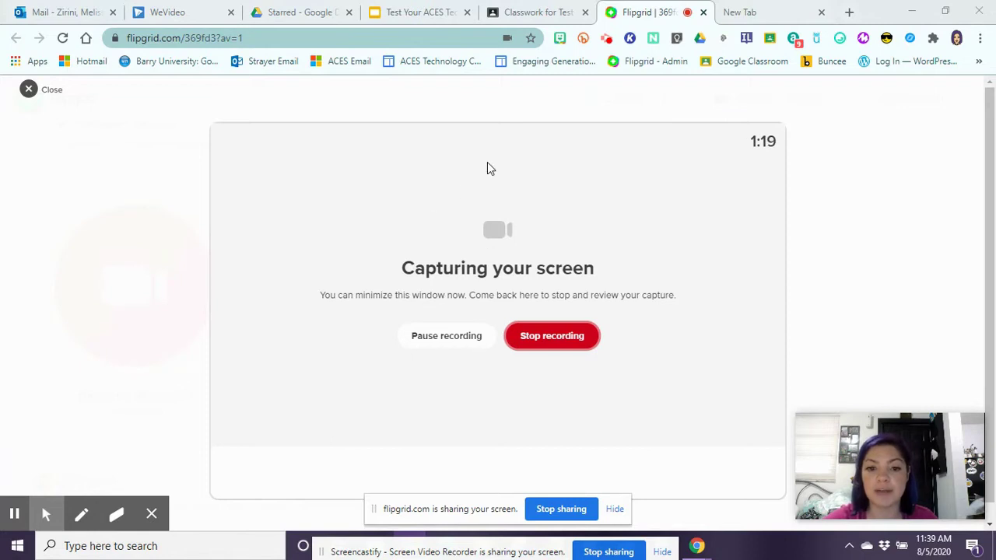
- Show the Test Class Classwork page during the capture, return to Flipgrid and stop the screen recording
click(521, 9)
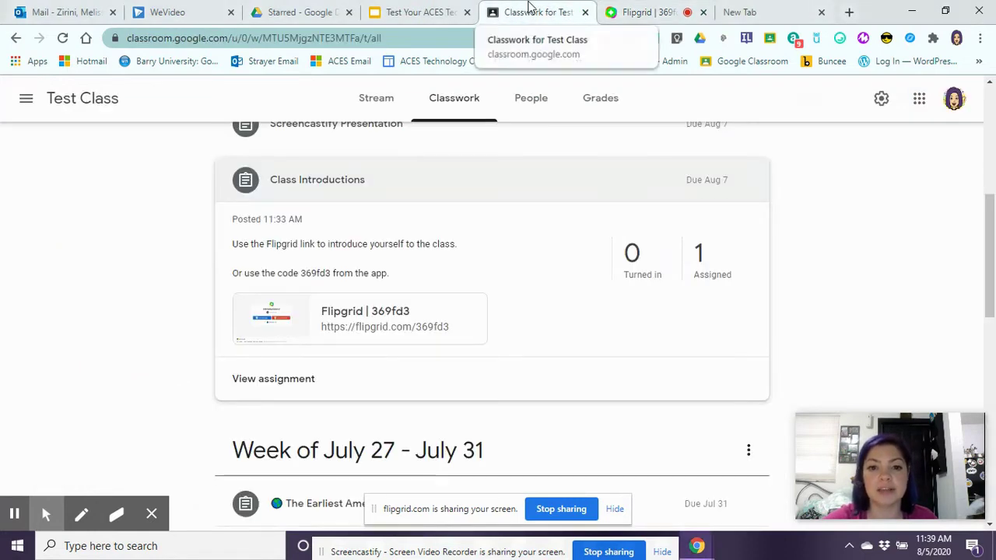
click(634, 13)
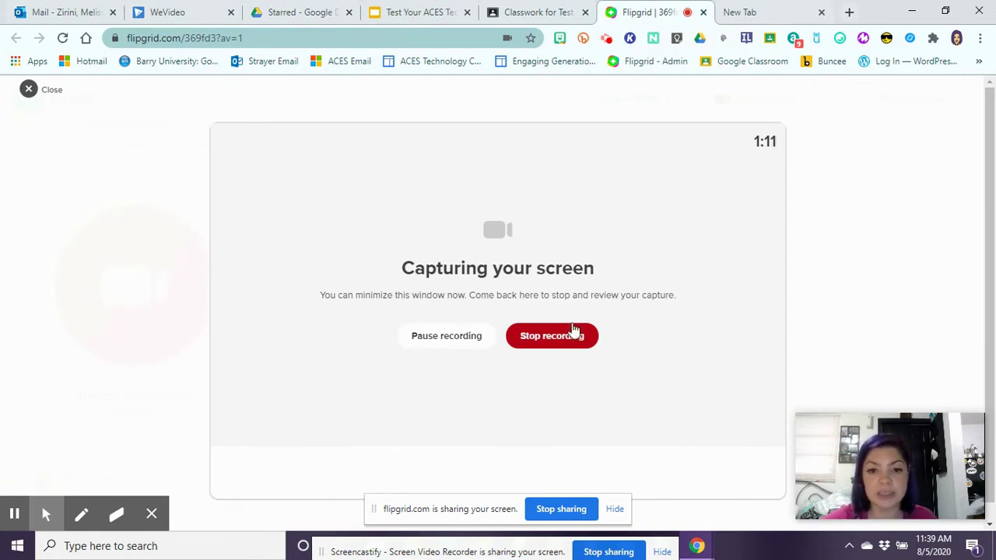
click(553, 336)
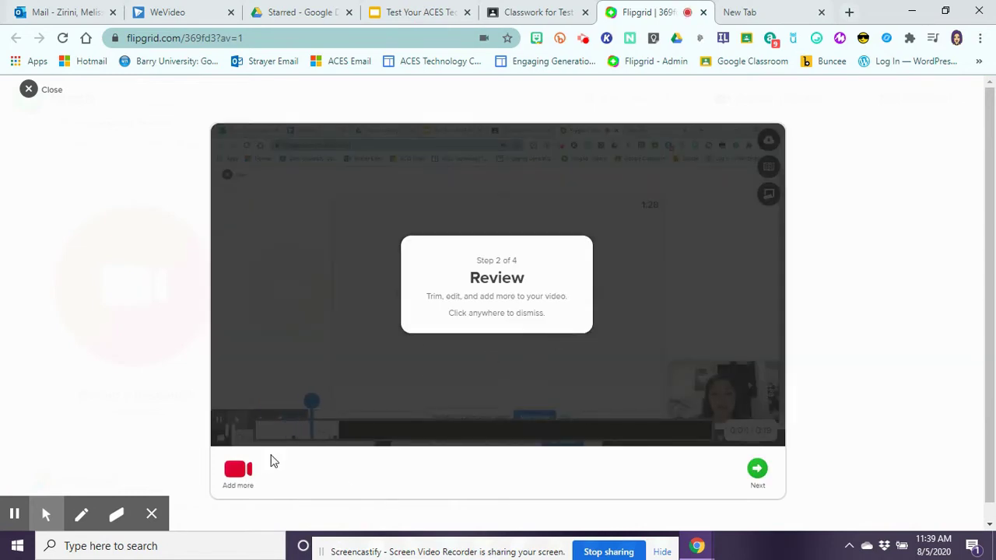
- Trim the end of the screen recording clip back close to its start, and delete the clip
click(362, 452)
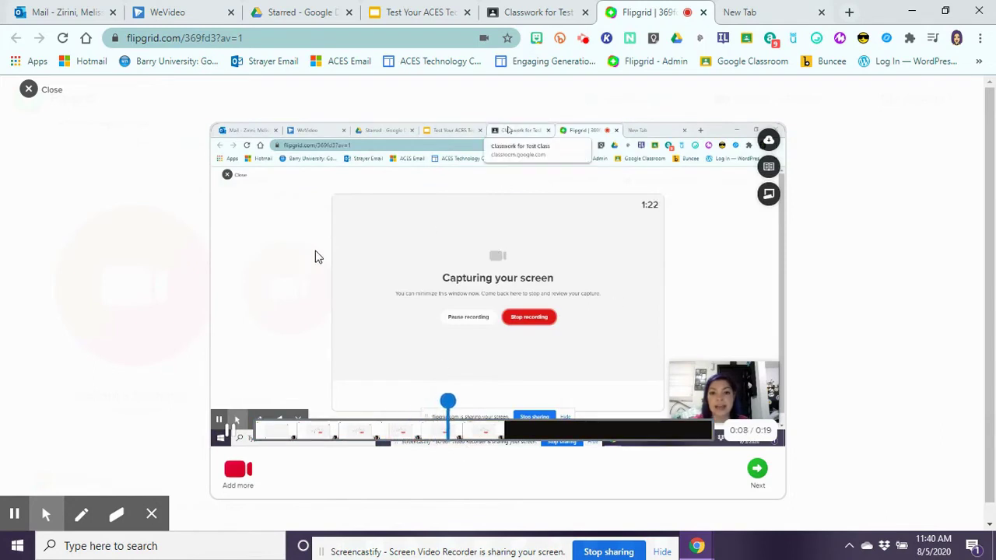
click(677, 436)
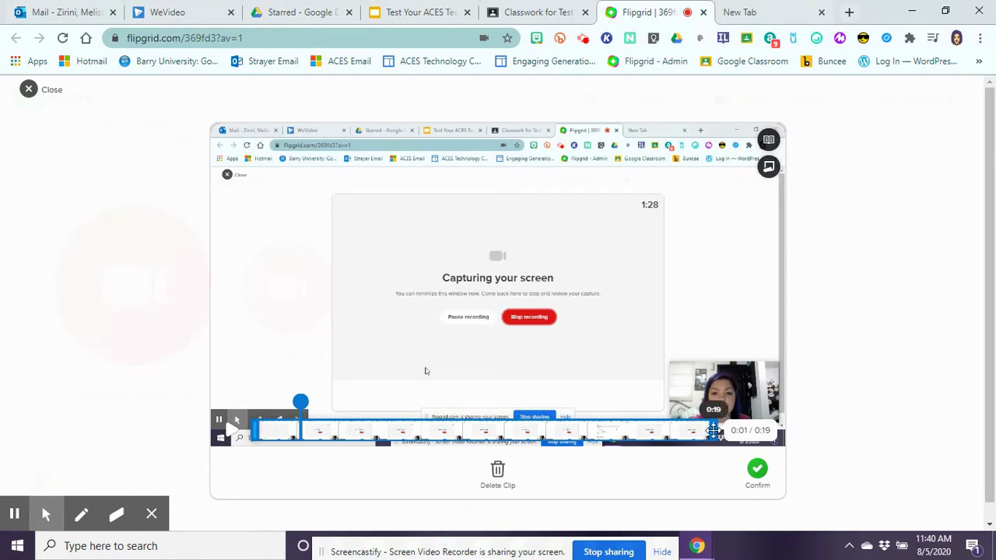
drag(714, 430, 311, 493)
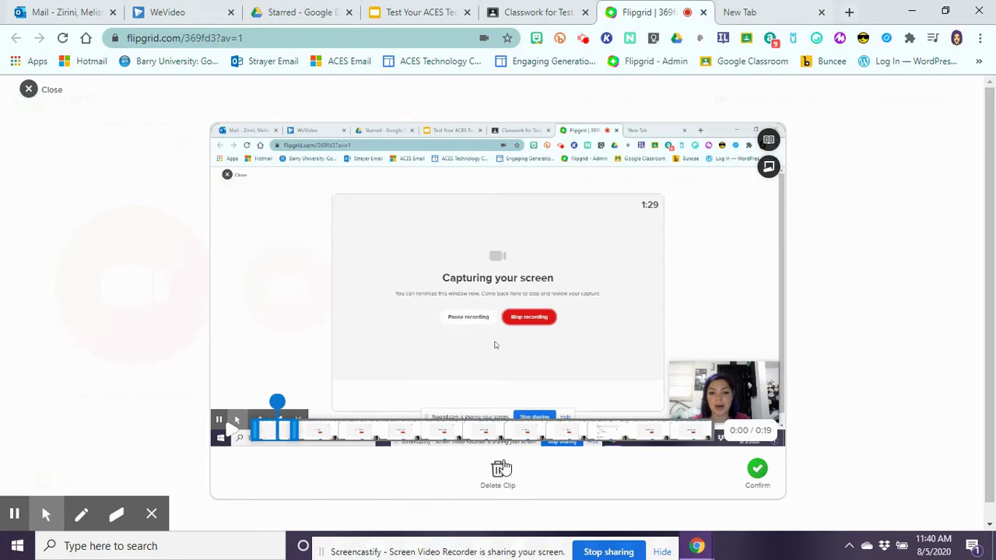
click(491, 482)
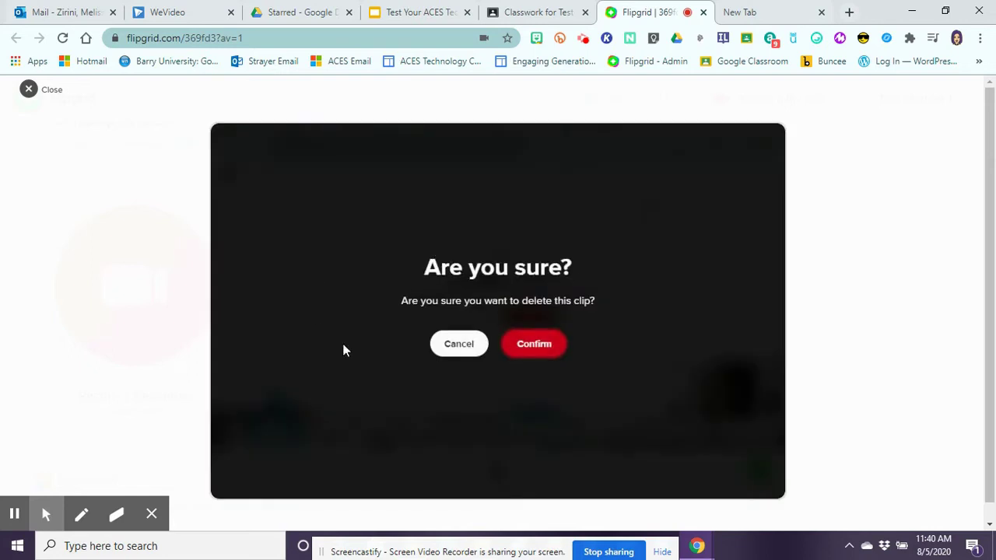
click(529, 347)
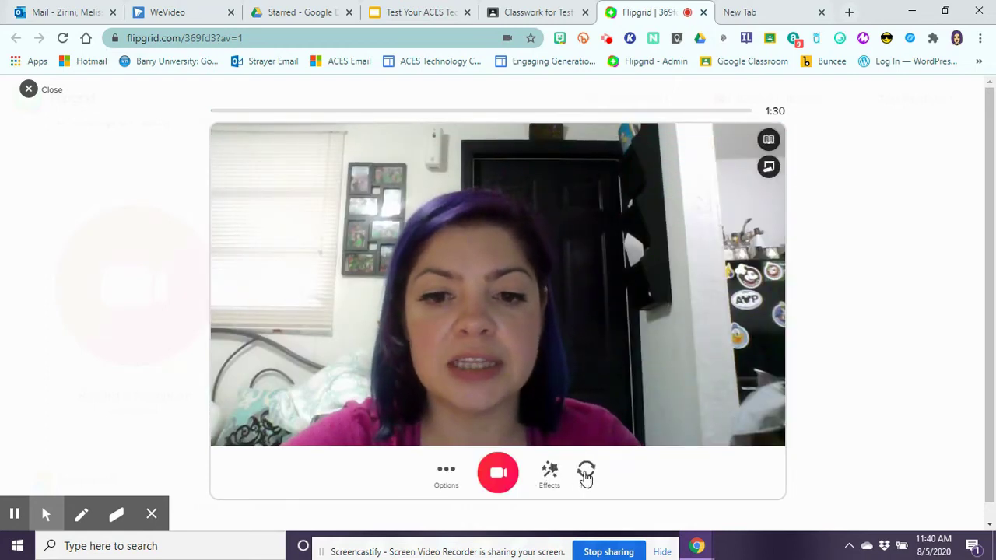
- Flip the preview to the alternate camera and switch it back to the webcam
click(586, 471)
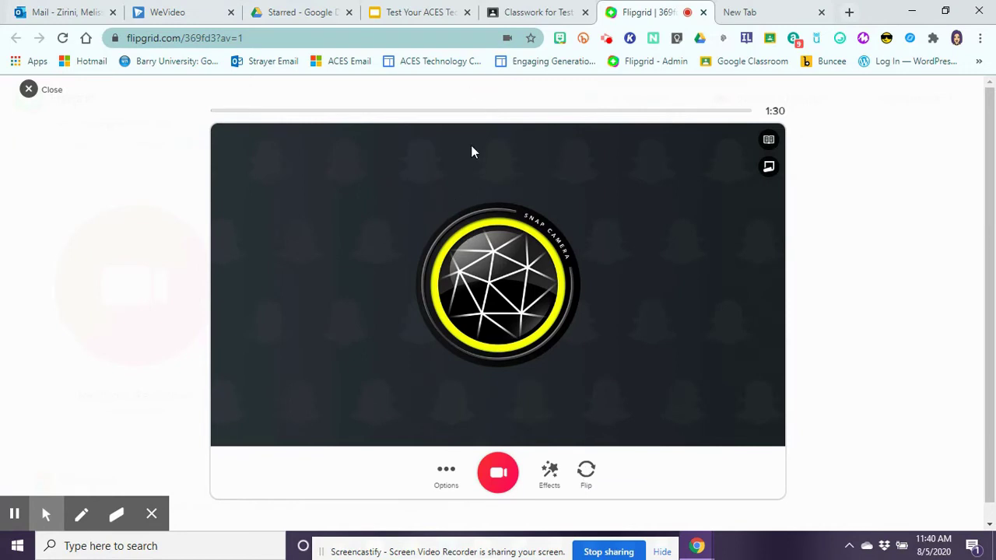
click(586, 472)
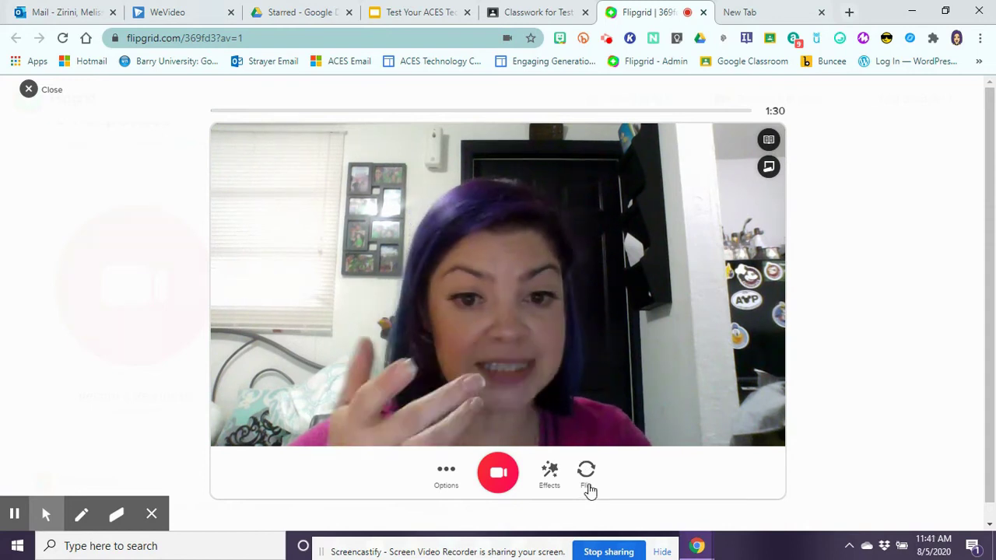
- Try the breaking news frame on the video, and replace it with the Retro frame with blue and orange curves
click(550, 474)
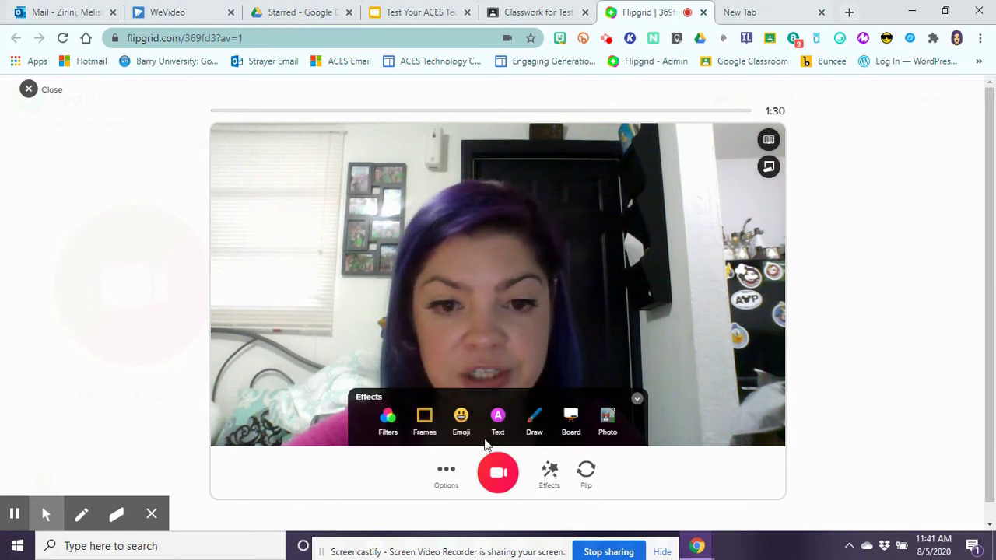
click(420, 426)
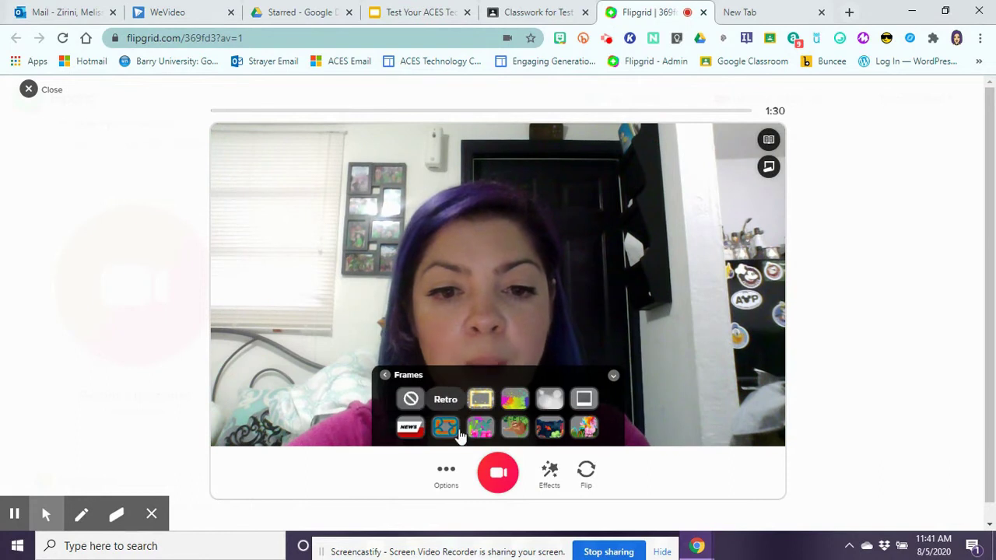
click(410, 428)
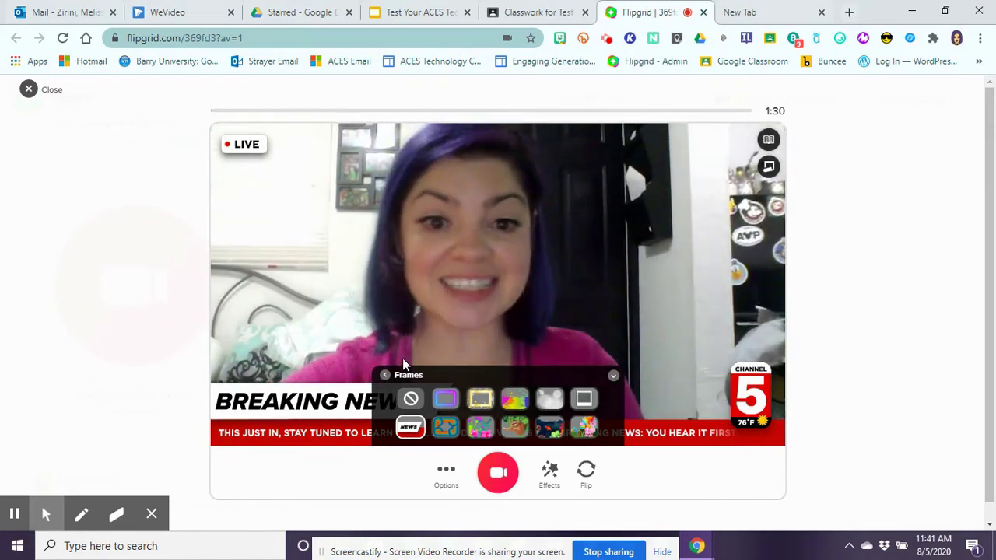
click(446, 427)
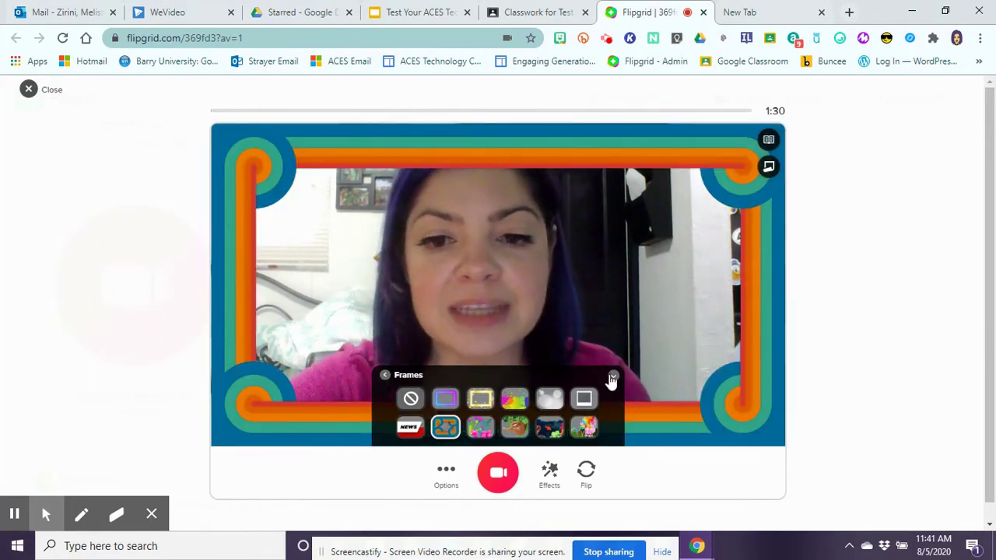
click(614, 377)
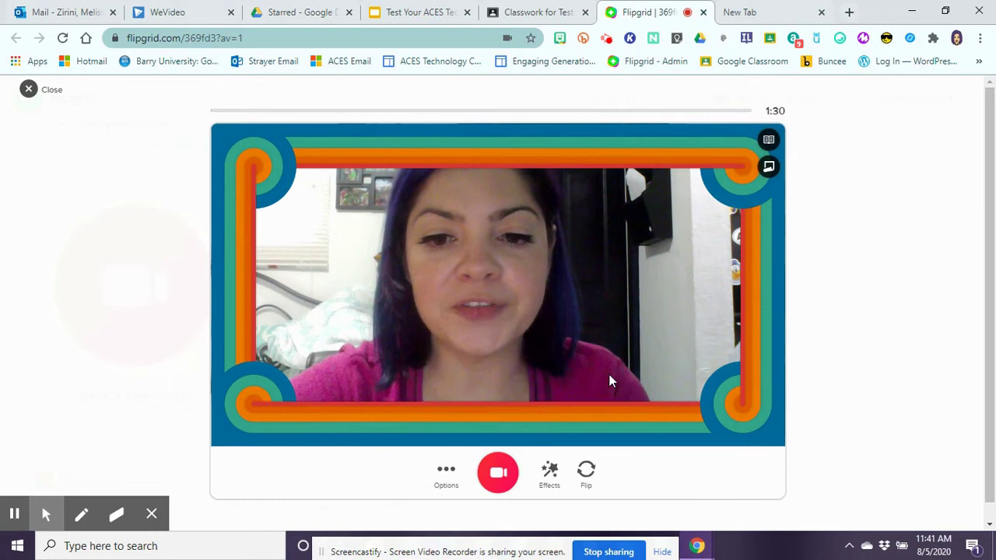
- Look through the available video filters and return to the list of effects
click(548, 478)
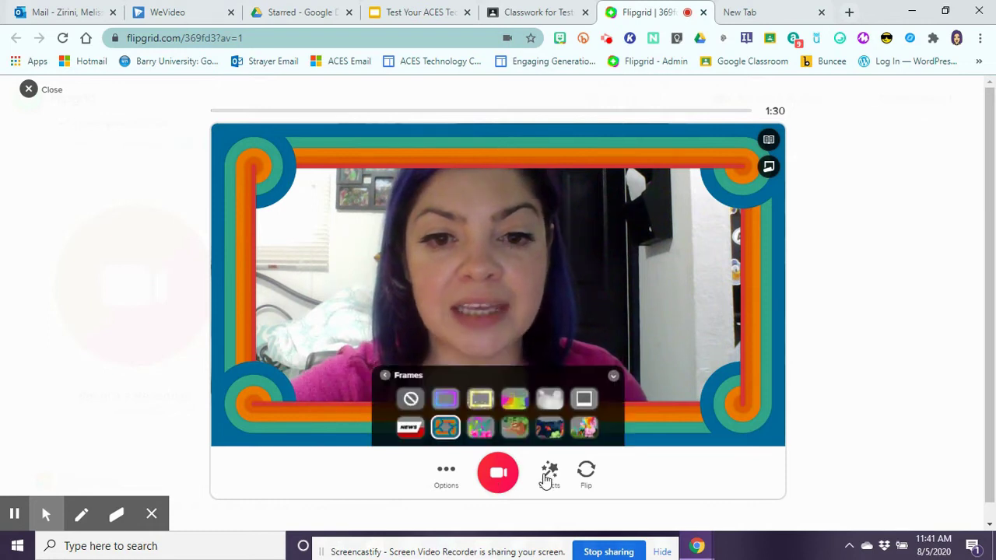
click(385, 375)
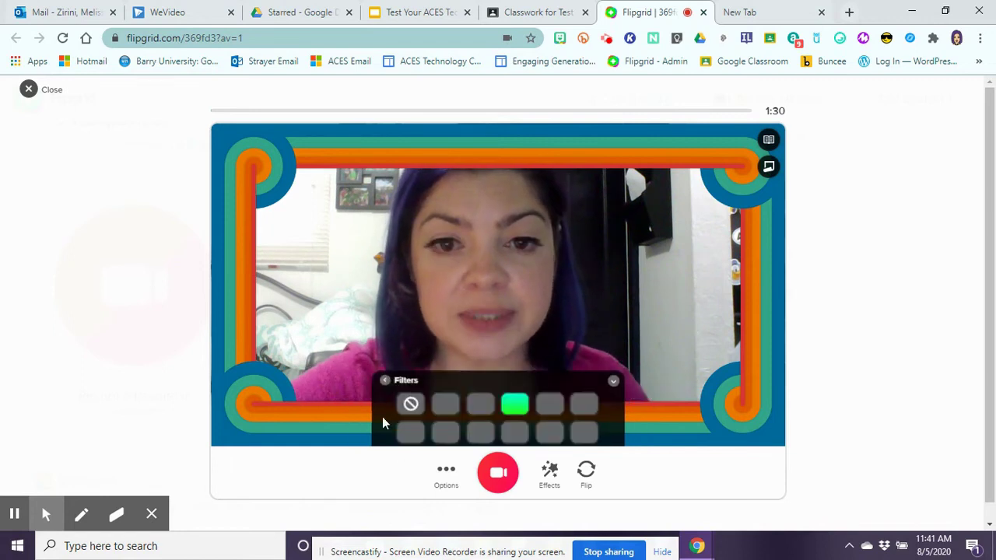
click(386, 418)
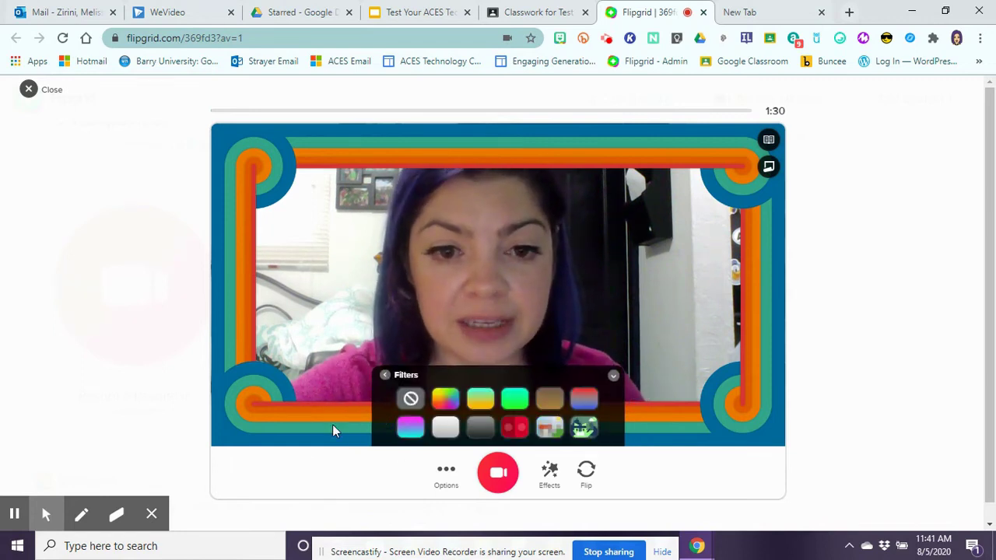
click(385, 375)
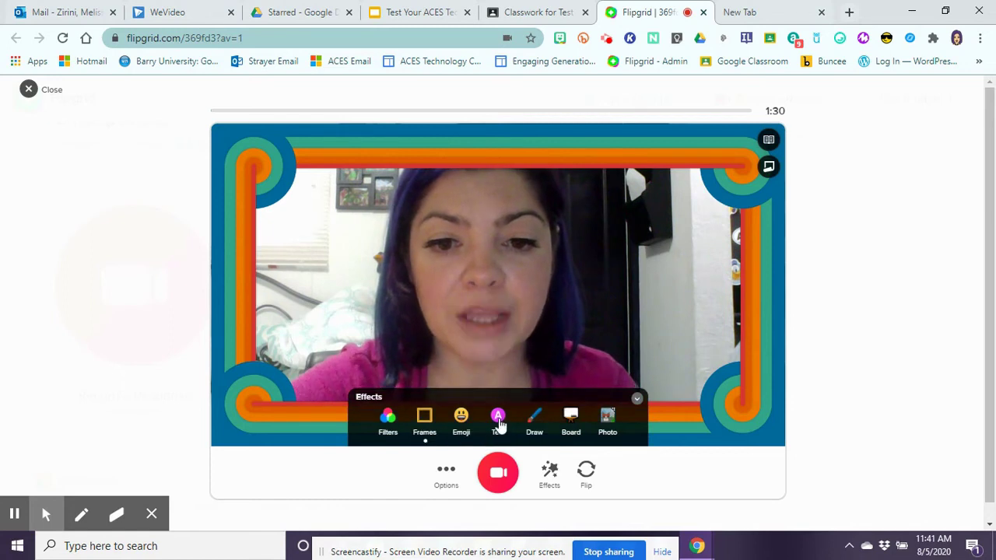
- Add a plain white board to the video and extend its split screen to slightly over half, returning to the effects list
click(572, 416)
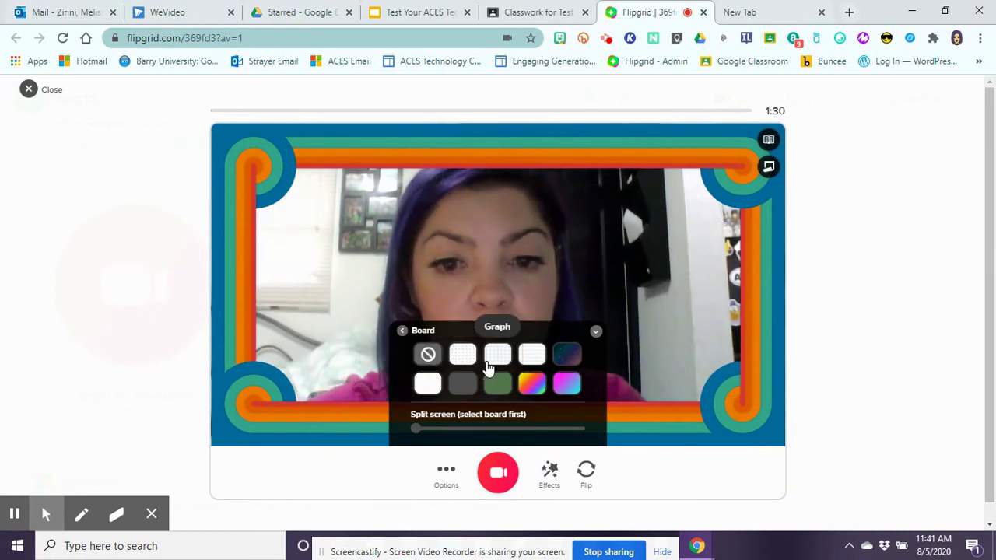
click(427, 385)
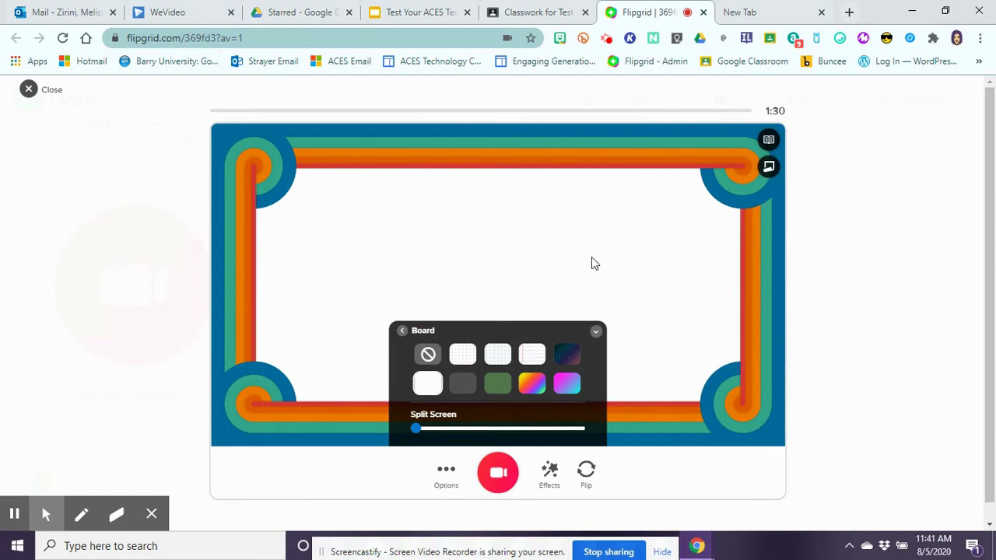
drag(416, 434, 515, 428)
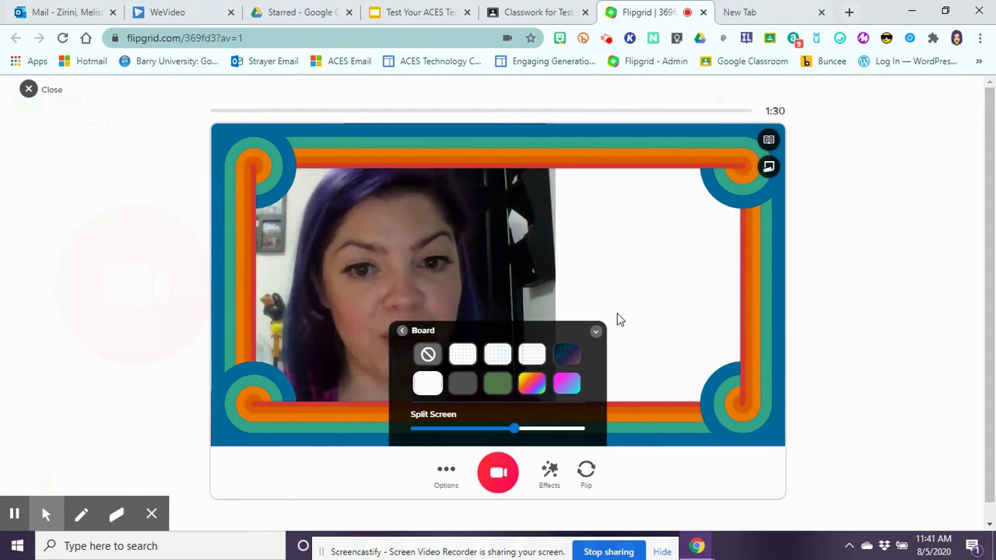
click(403, 333)
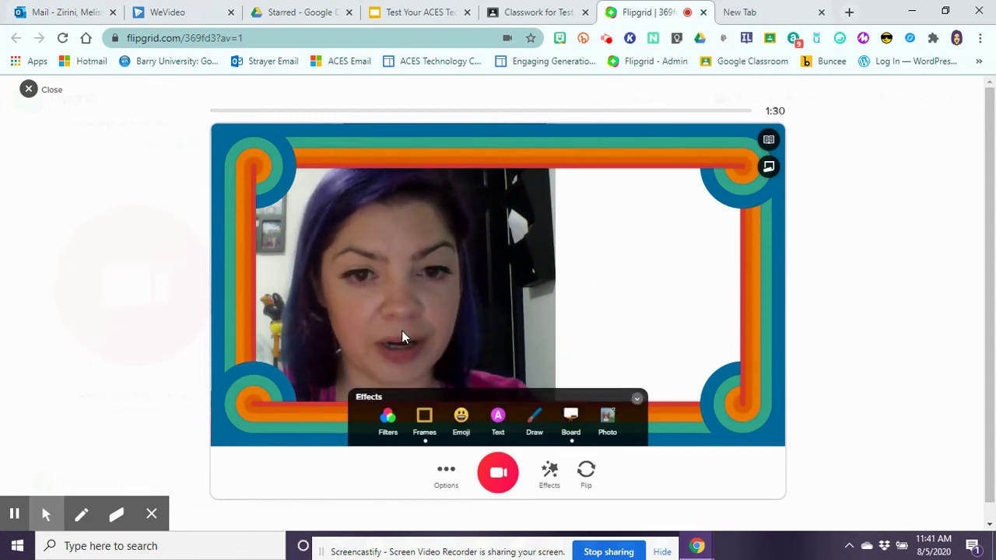
- Add the text "hbuhuh" in the Classic style and move it onto the white board half of the video
click(498, 426)
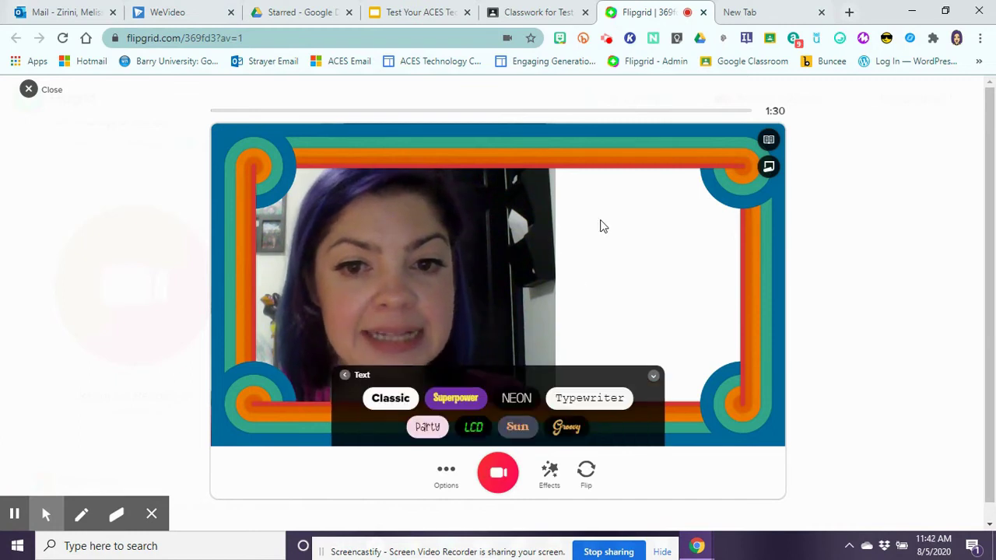
click(385, 405)
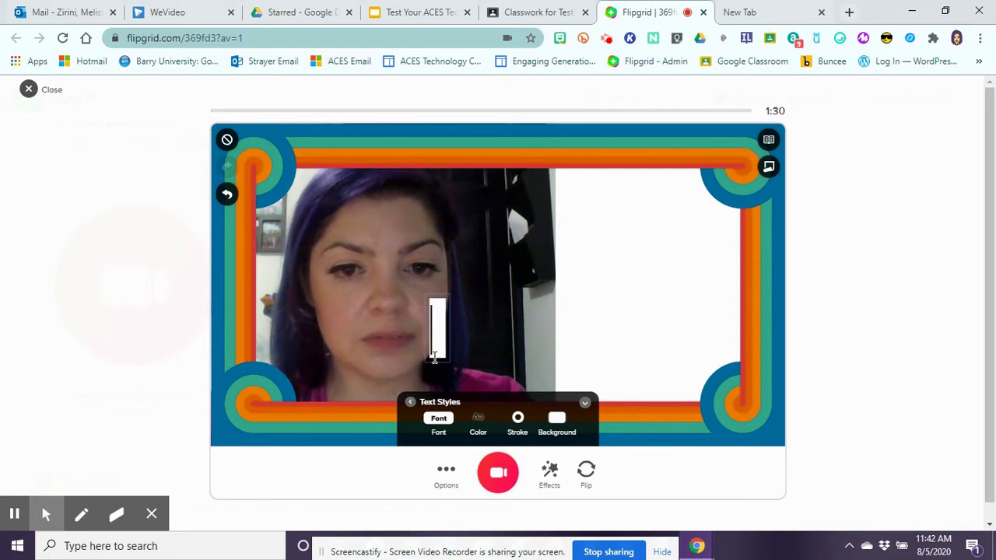
text(hbuhuh)
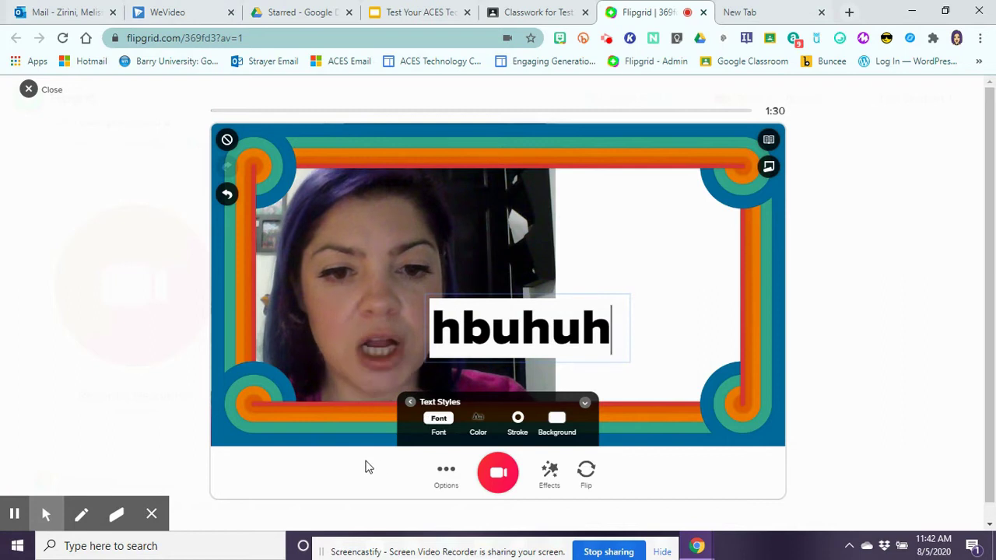
click(500, 379)
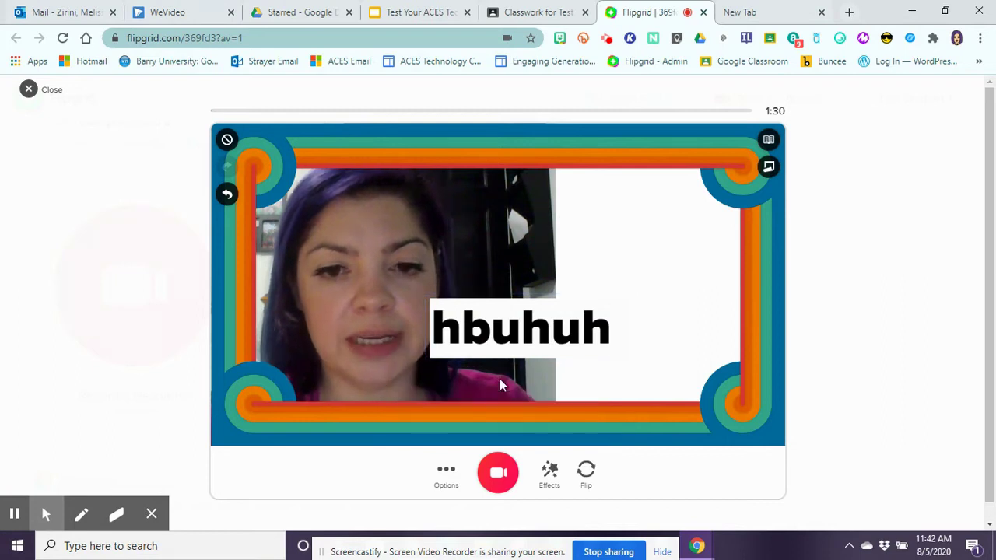
drag(581, 312, 702, 258)
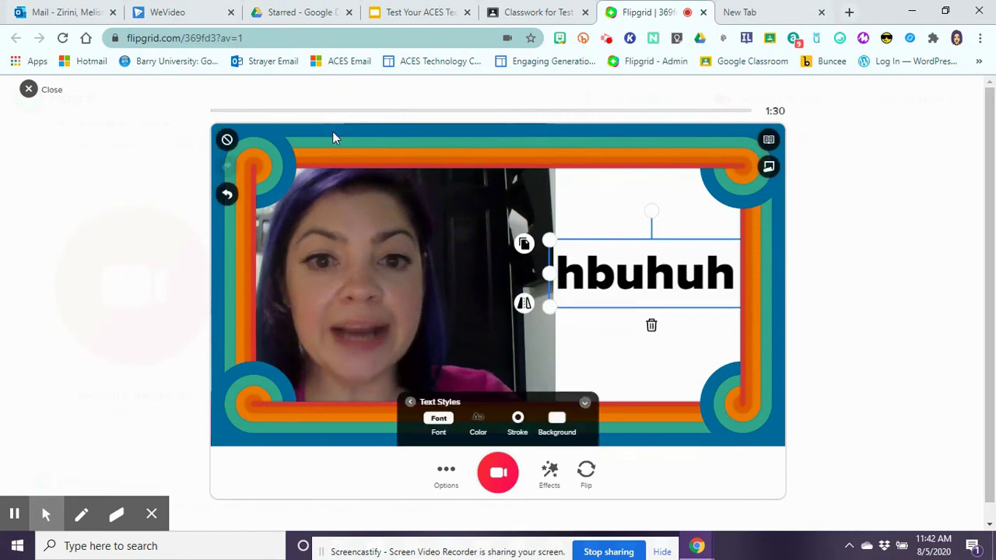
- Record about 11 seconds of video, pause the recording, and proceed to the review
click(497, 475)
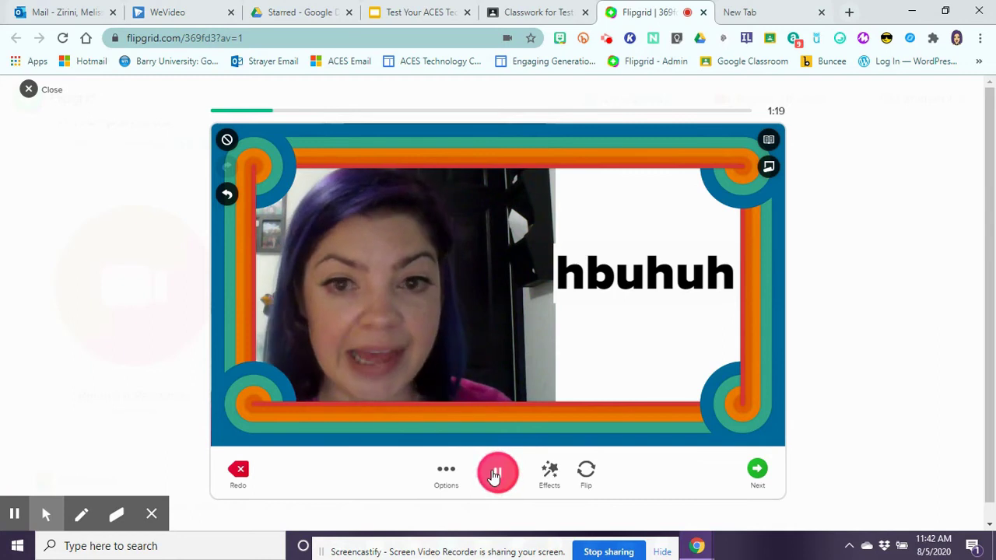
click(495, 475)
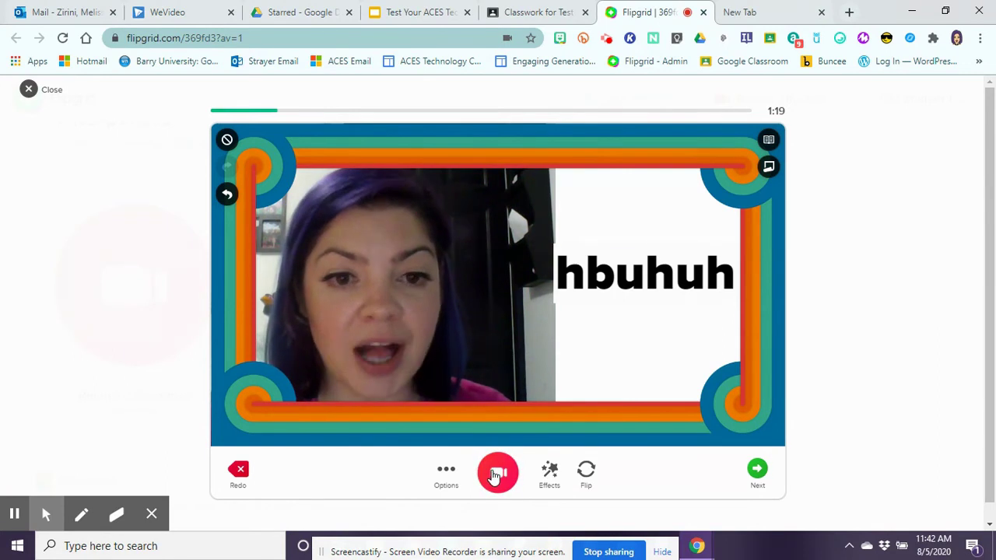
click(758, 470)
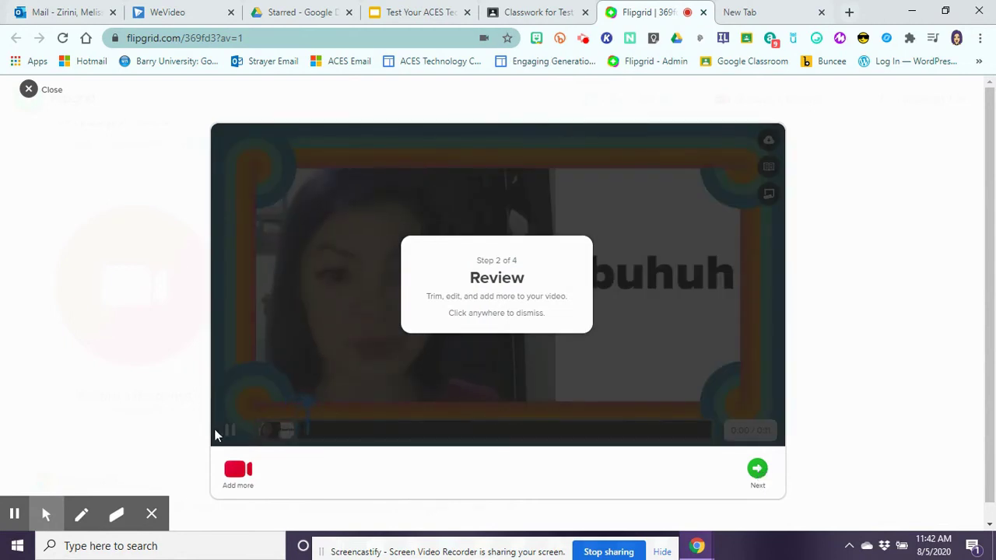
- Pause the review playback, pick up and release the clip on the timeline, and continue to the selfie stage
click(228, 432)
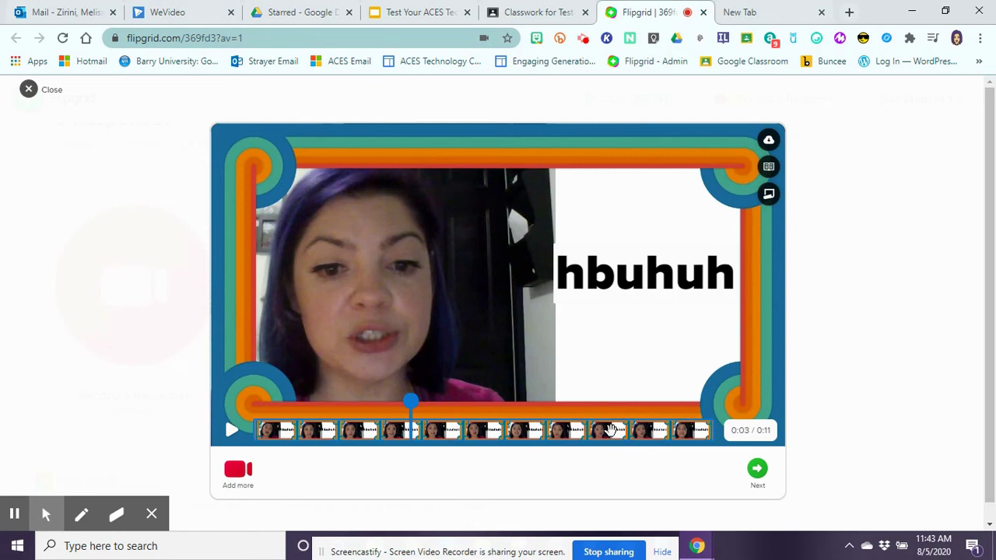
click(613, 430)
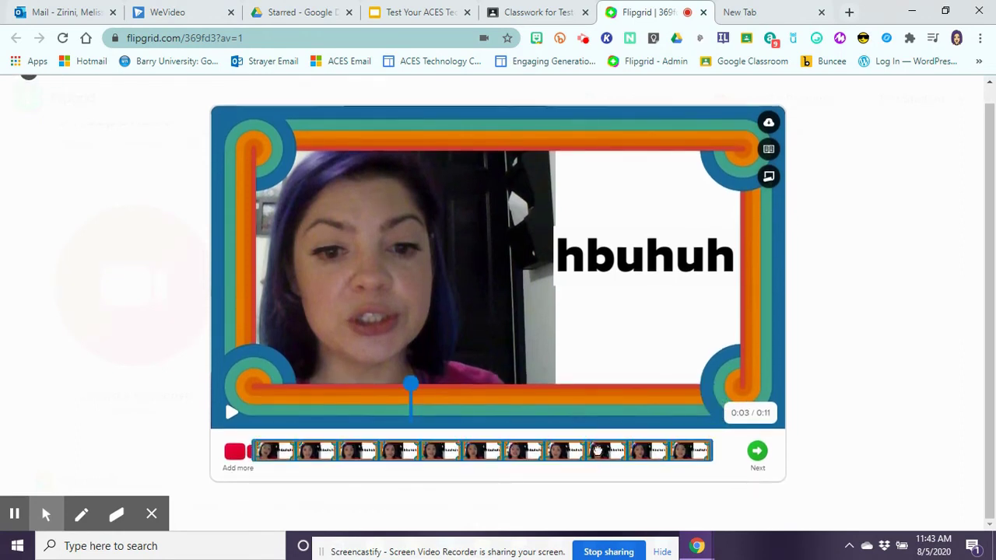
click(598, 450)
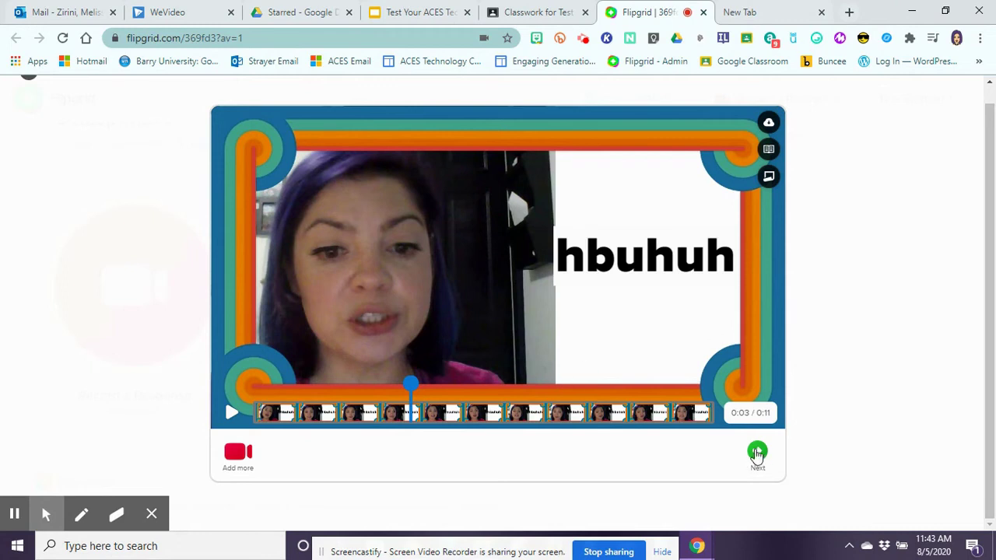
click(757, 453)
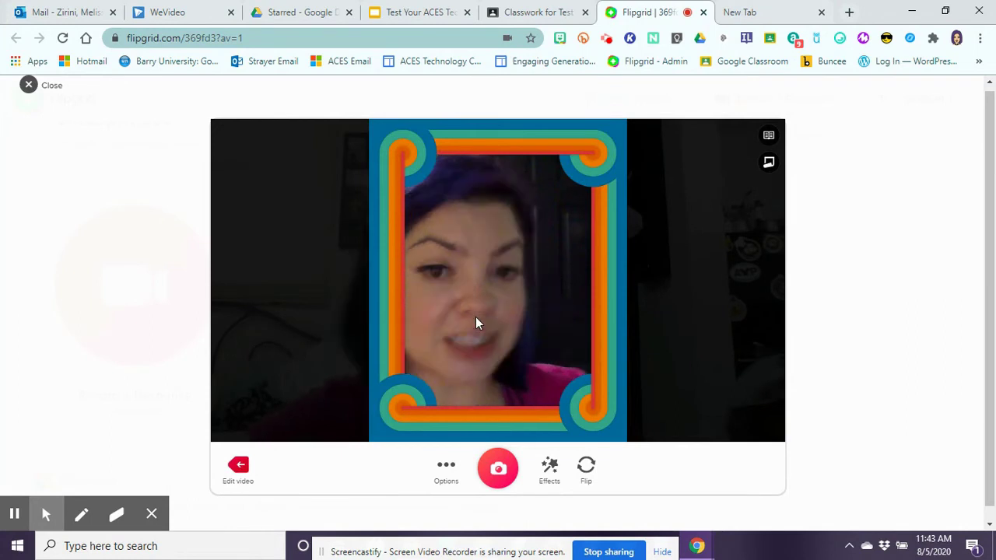
- Try choosing a frame of the recorded video as the selfie, and switch back to the camera
click(446, 470)
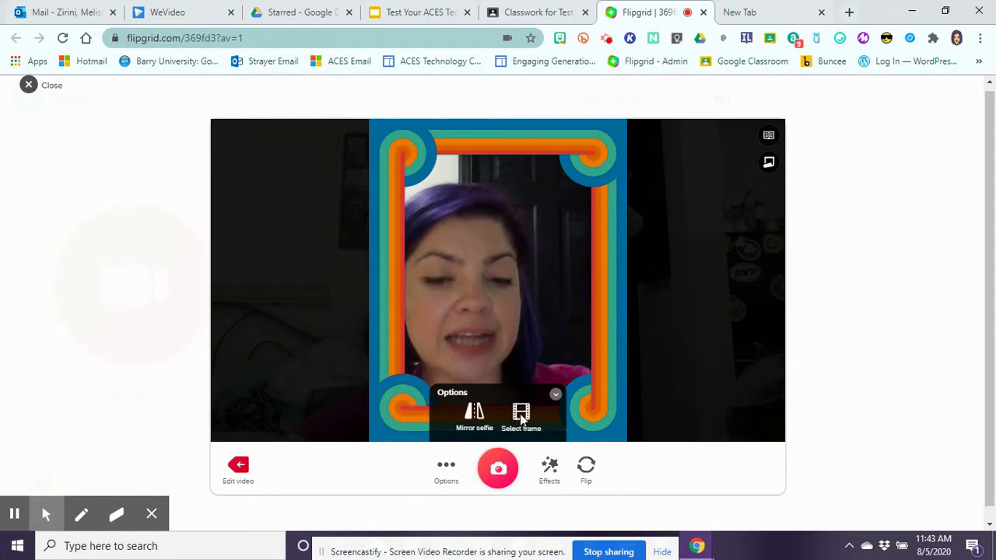
click(521, 414)
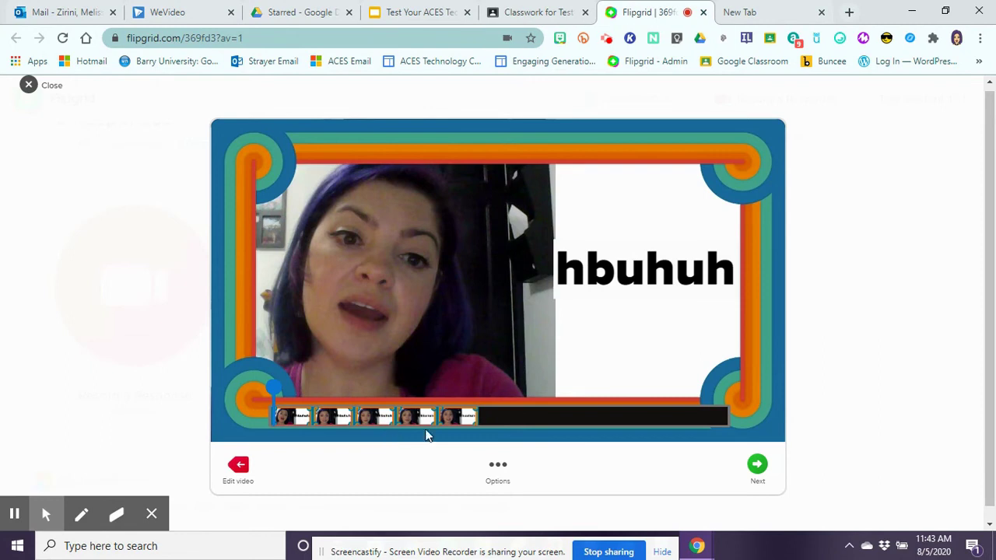
click(496, 467)
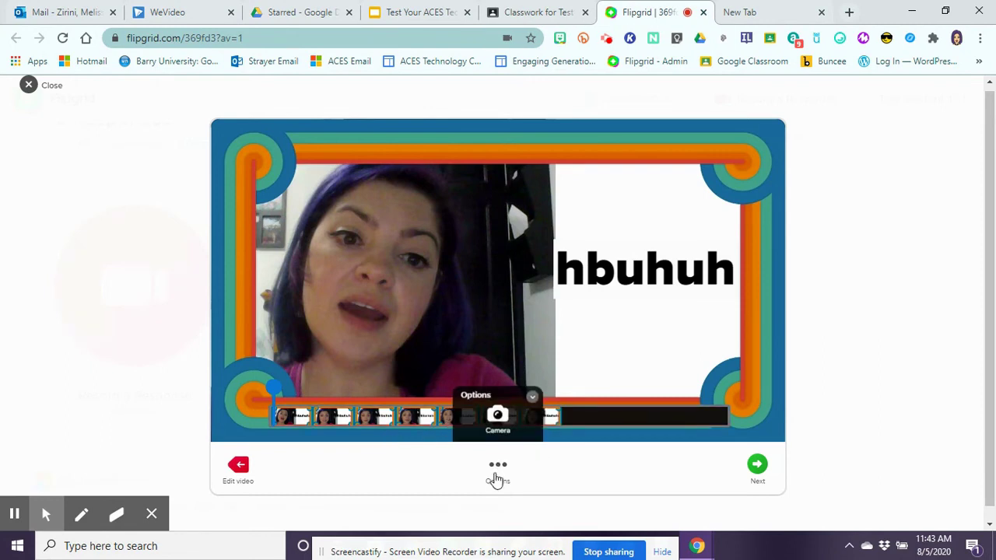
click(498, 420)
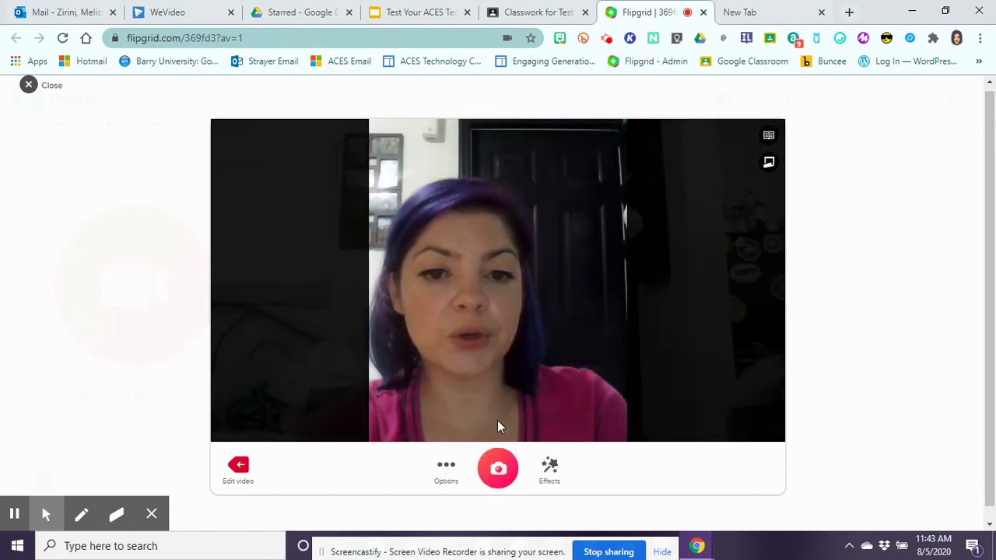
- Try adding a photo as a custom sticker on the selfie, cancel the file selection, and return to the effects
click(549, 472)
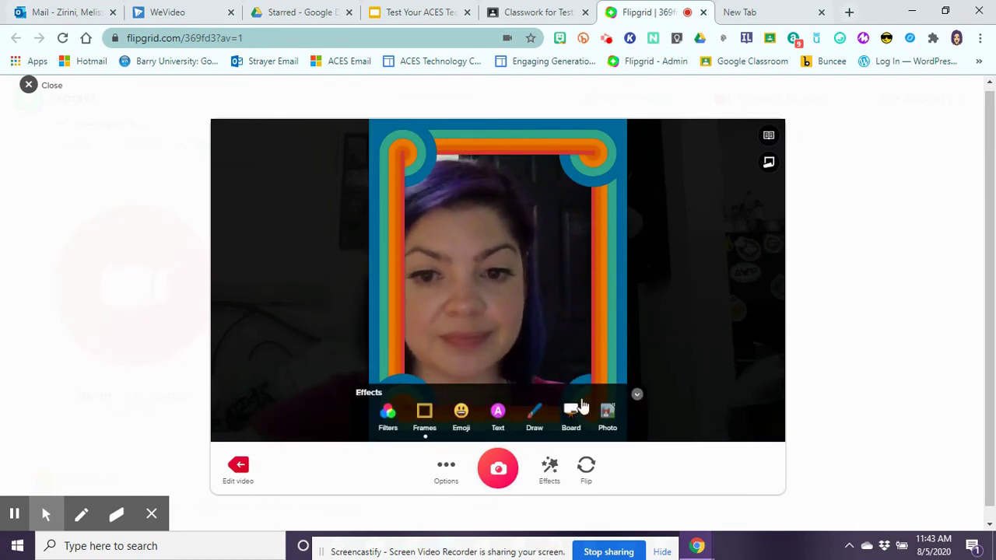
click(606, 417)
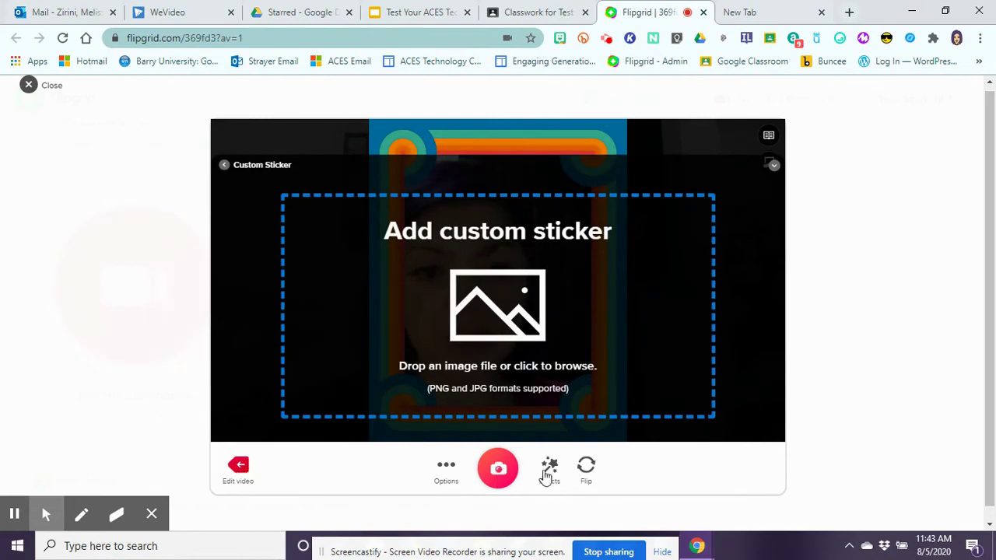
click(535, 405)
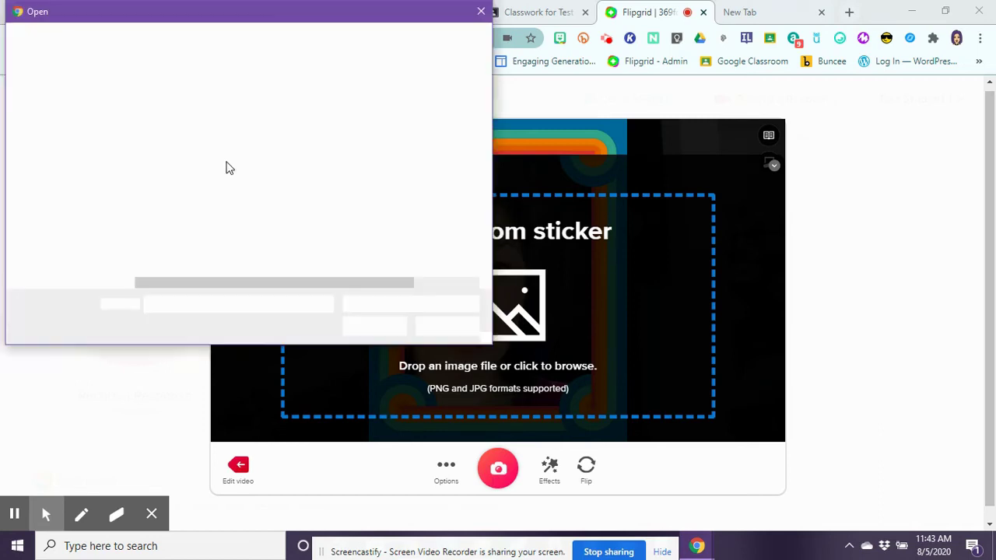
click(481, 12)
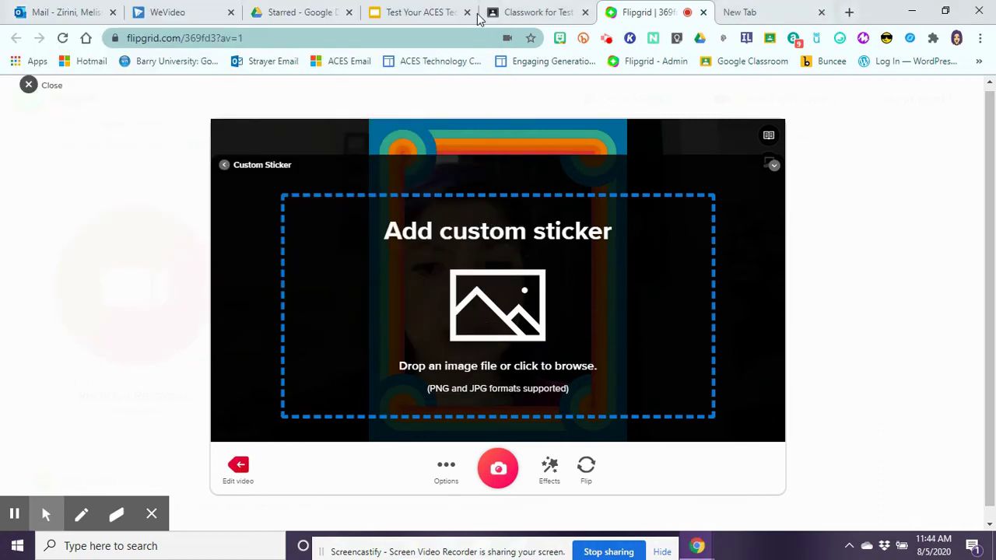
click(527, 467)
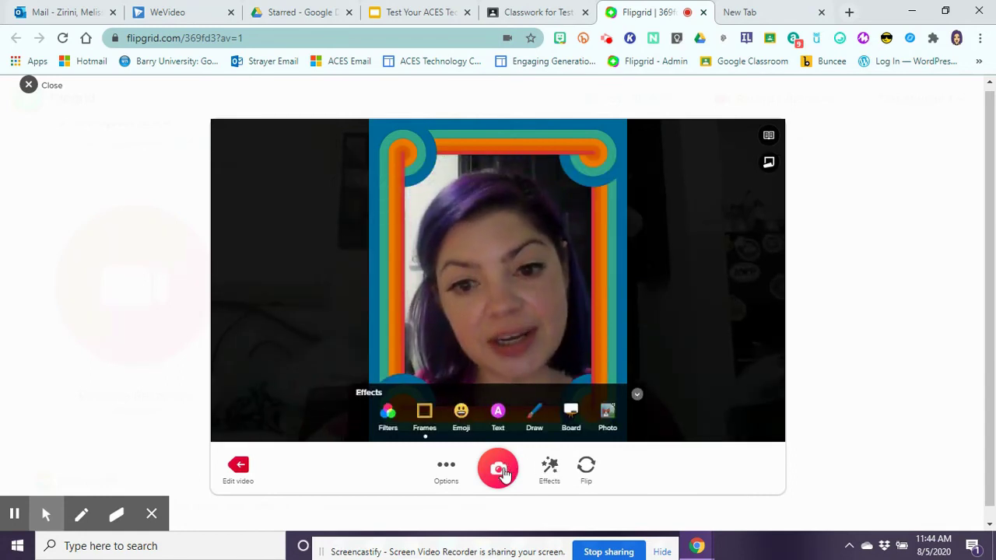
- Take the selfie with the retro frame and continue to the submission form
click(498, 470)
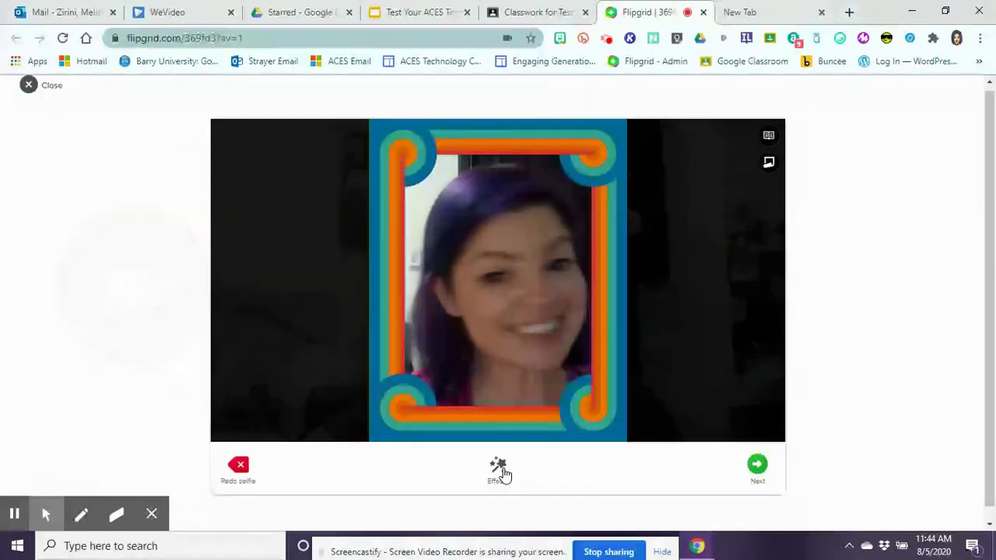
click(758, 467)
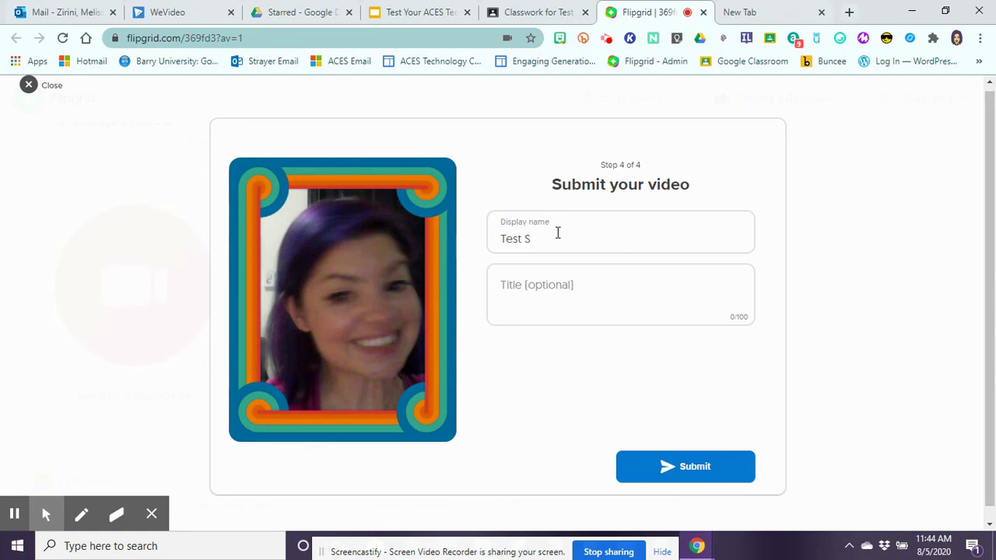
- Complete the student's display name, title the video "Introduction!", and submit it
mouse_move(539, 238)
mouse_down()
mouse_move(507, 240)
mouse_move(534, 241)
mouse_up()
click(561, 287)
text(Introduction!)
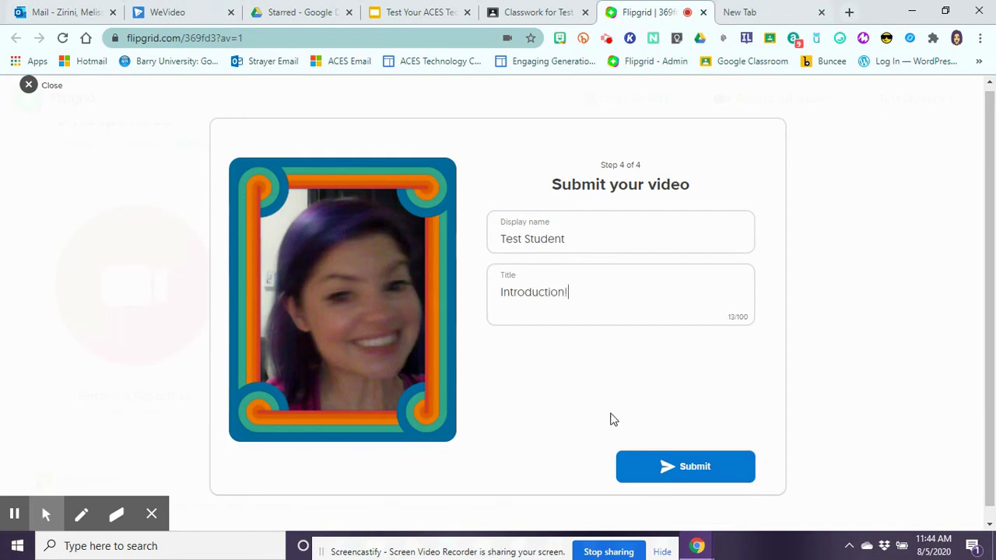
click(689, 470)
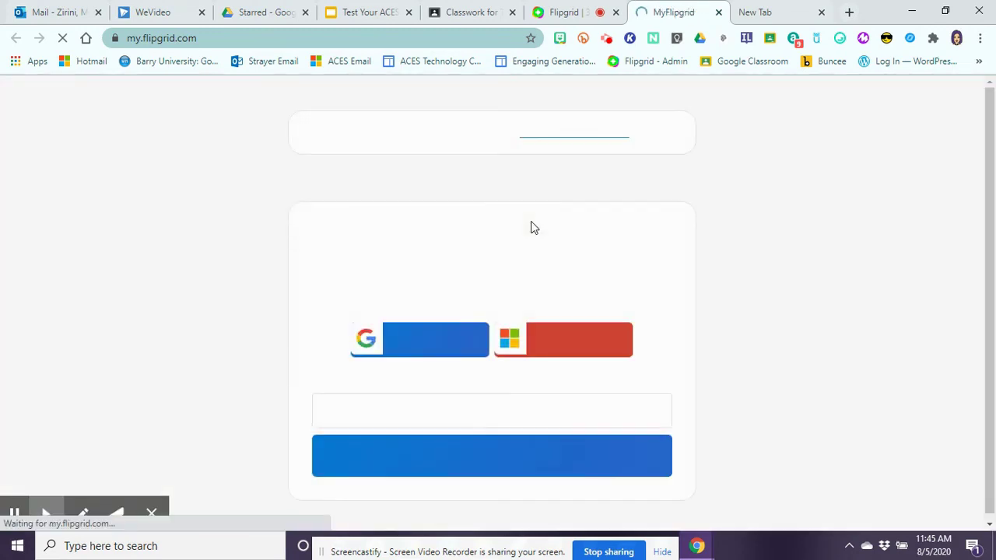
- Sign in to MyFlipgrid with the test student's Google account and look over the submitted video's entry under My Video
click(422, 342)
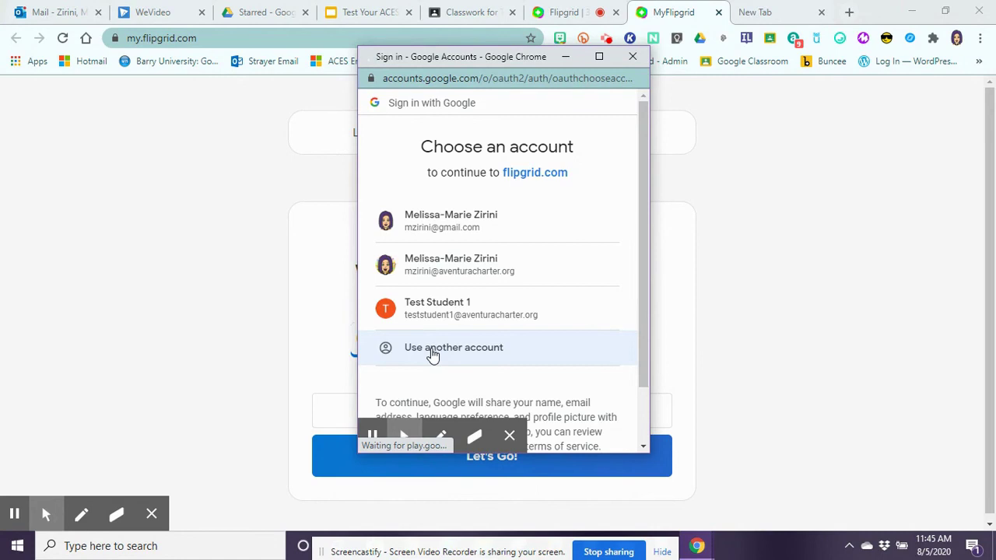
click(434, 312)
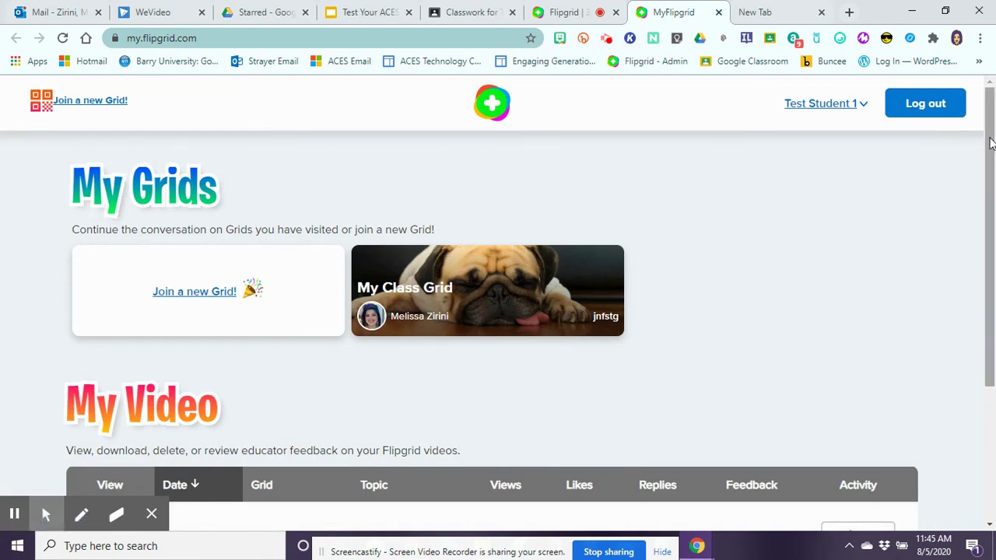
drag(993, 154, 986, 257)
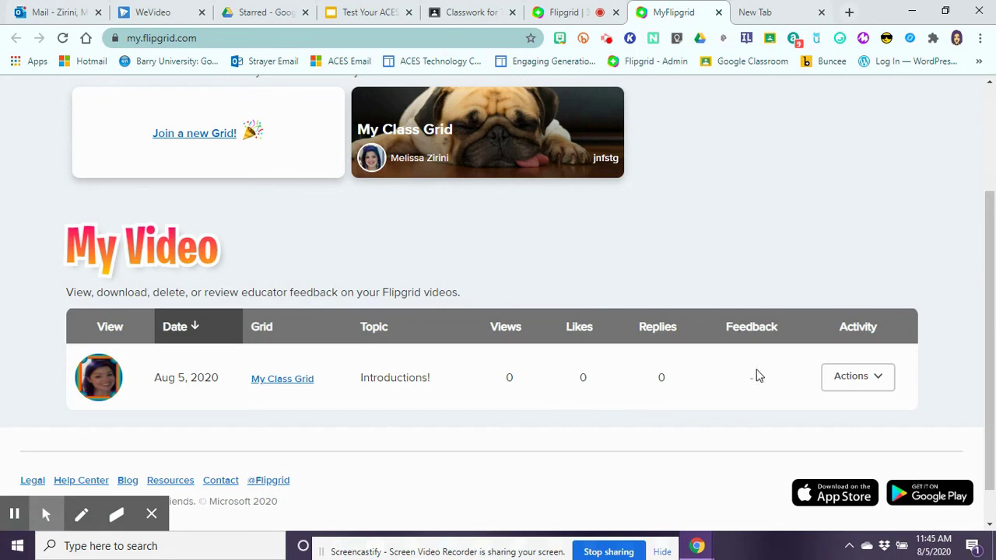
scroll(992, 354, up, 2)
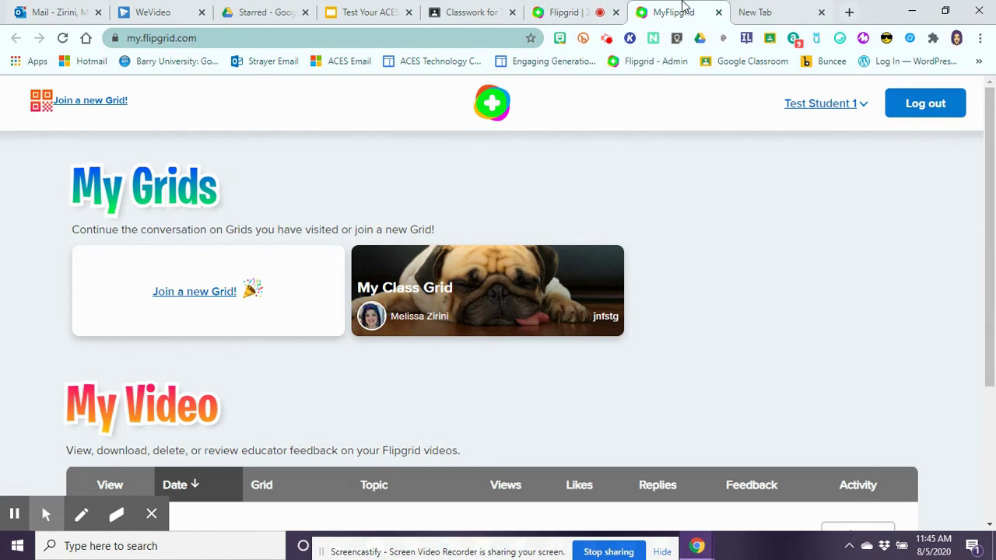
- Compare the video submission confirmation with the MyFlipgrid page, ending on the confirmation
click(557, 10)
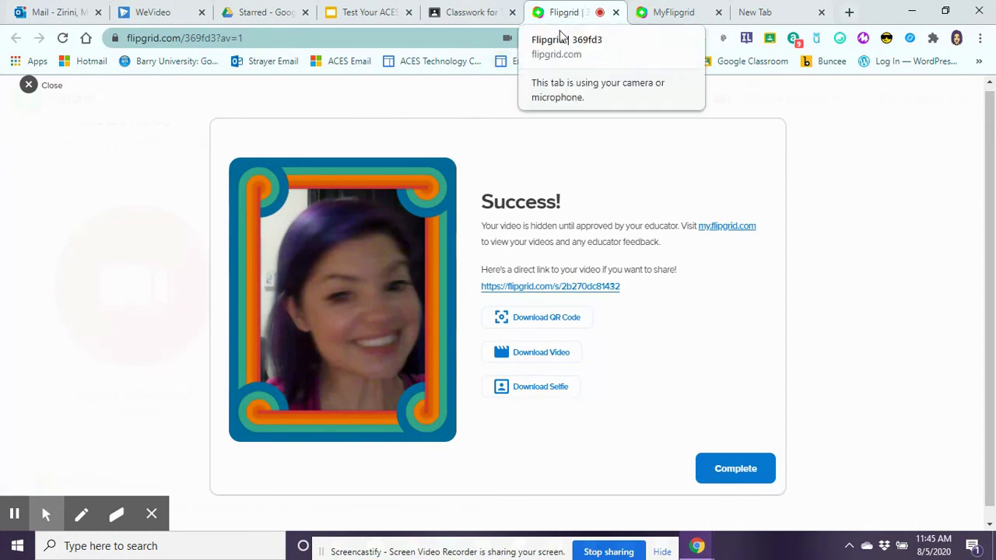
click(661, 12)
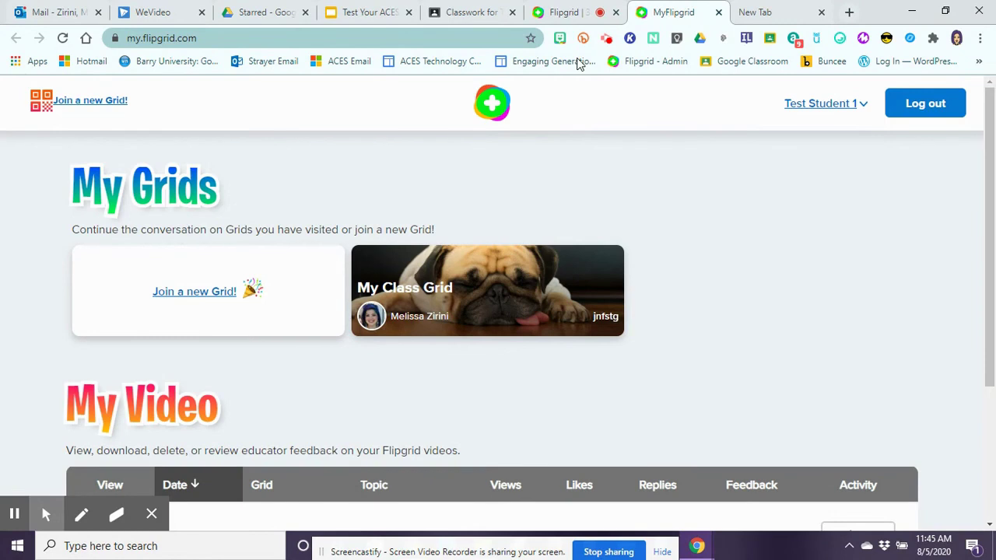
click(554, 9)
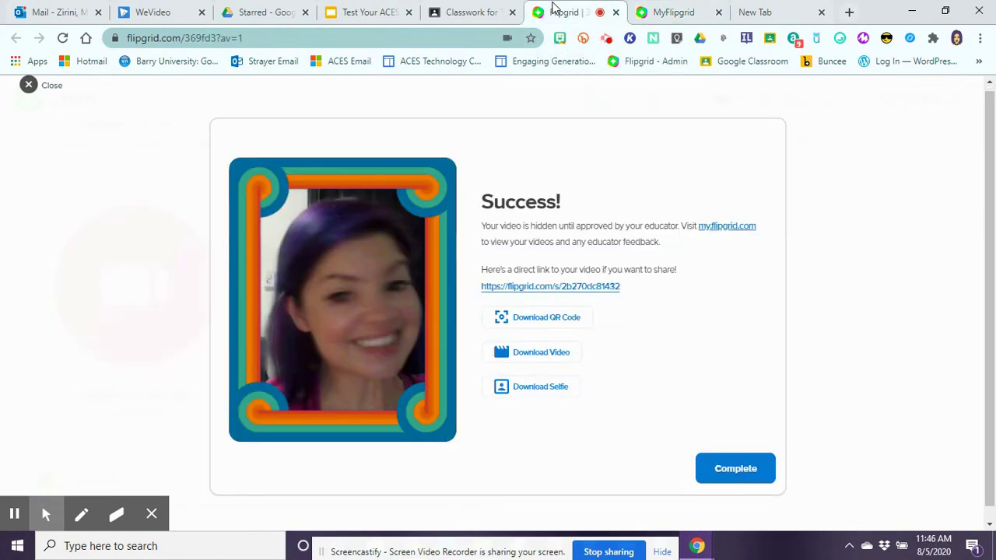